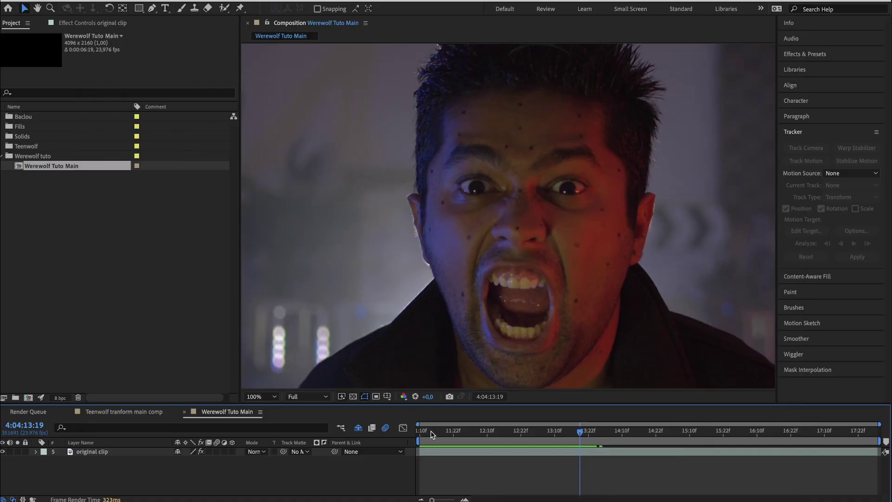
Add a null object at the start of the composition and duplicate it until there are six nulls.
left_click_drag(432, 431, 388, 433)
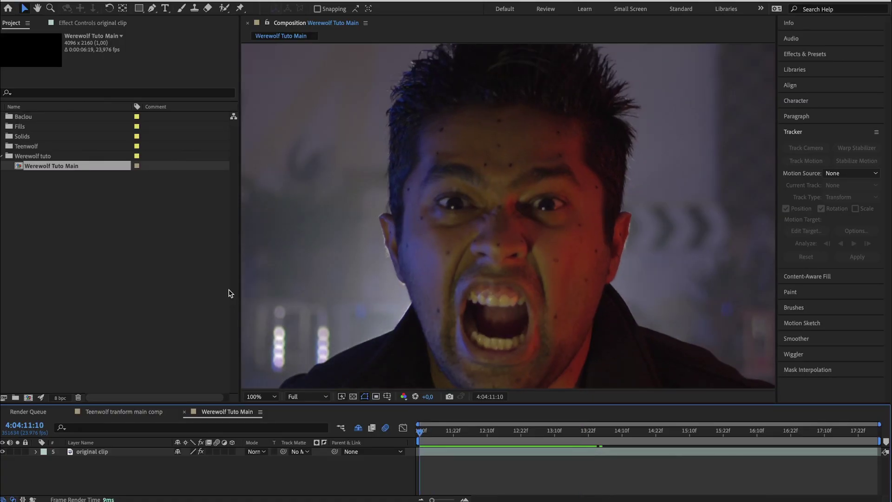
left_click(493, 454)
left_click_drag(429, 435, 512, 435)
key("Home")
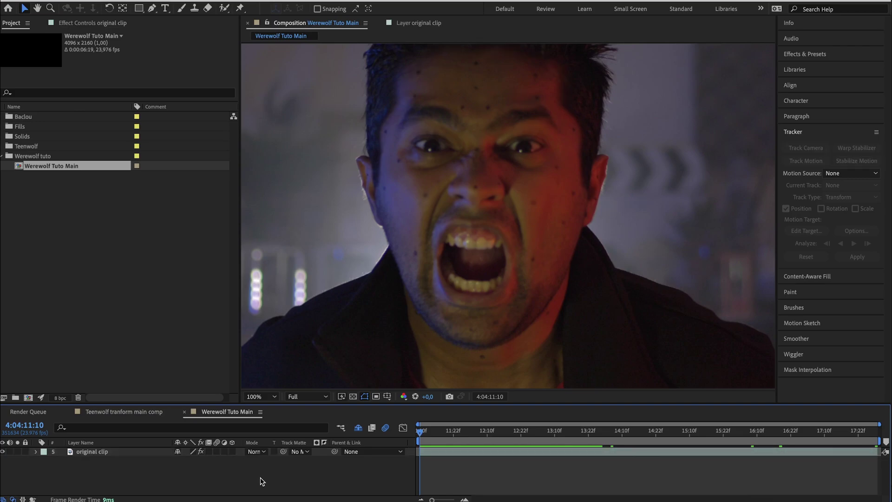
key("alt+shift+super+y")
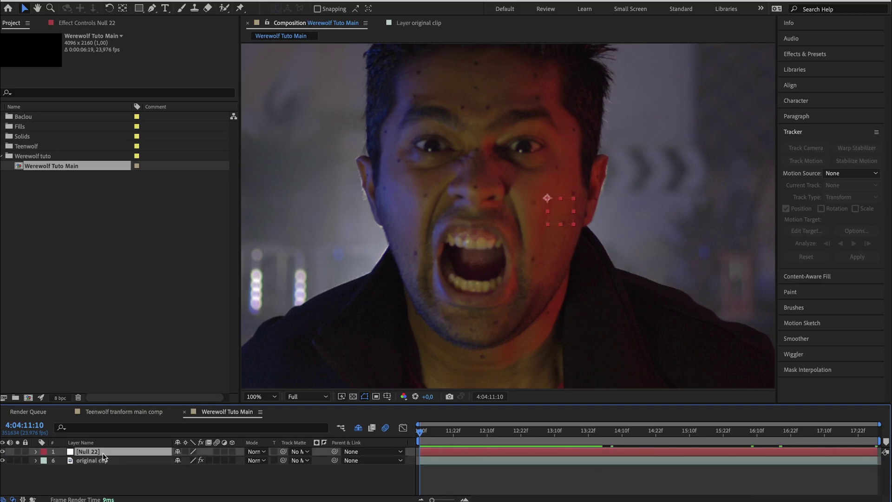
key("ctrl+d")
key("ctrl+d")
key("ctrl+d")
key("ctrl+d")
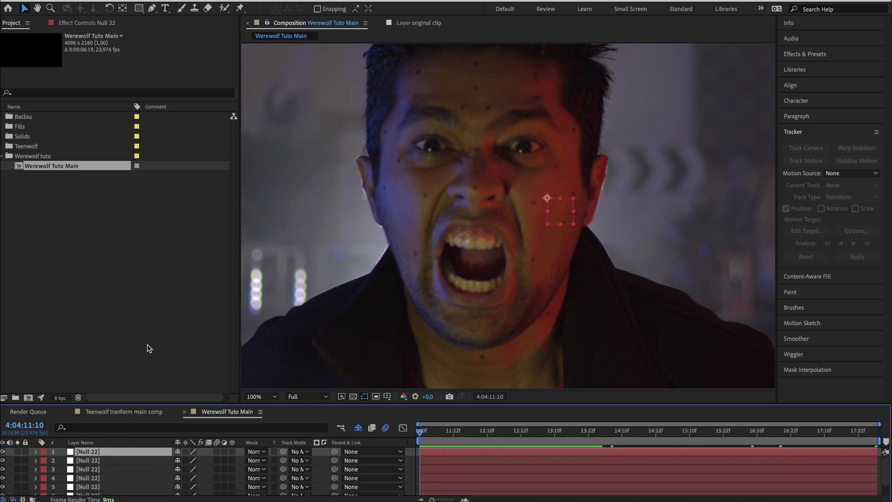
Enlarge the timeline area and rename the two lowest nulls "tr eye right" and "tr eye left".
left_click_drag(139, 404, 139, 332)
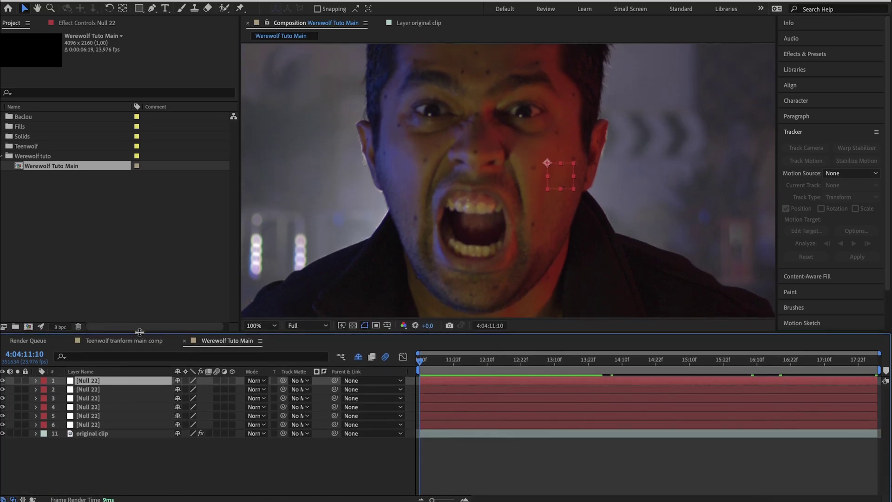
left_click(93, 426)
key("Return")
type("tr eye right")
key("Return")
key("ctrl+Up")
key("Return")
type("tr eye left")
key("Return")
Rename the next two nulls above the eye nulls "tr teeth bottom" and "tr teeth top".
key("ctrl+Up")
key("Return")
type("tr teeth bottomtr teeth top")
key("Return")
Rename the remaining two nulls "tr ear right" and "tr ear left".
key("ctrl+Up")
key("Return")
type("tr ear right")
key("Return")
key("ctrl+Up")
key("Return")
type("tr ear left")
key("Return")
Add another null object and name it "mocha forhead".
key("ctrl+alt+shift+y")
key("Return")
type("mocha forhead")
key("Return")
Track the motion of the original clip with a track point enlarged around the left eye, and analyze the clip.
left_click(175, 406)
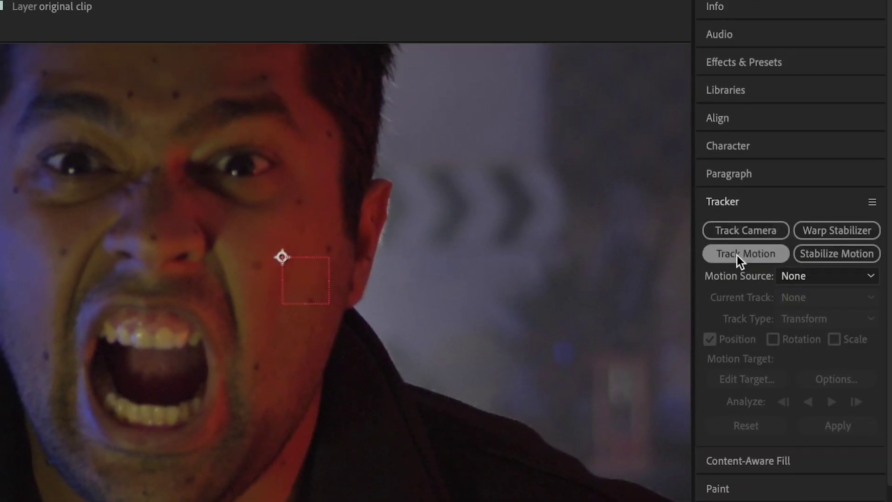
left_click(737, 255)
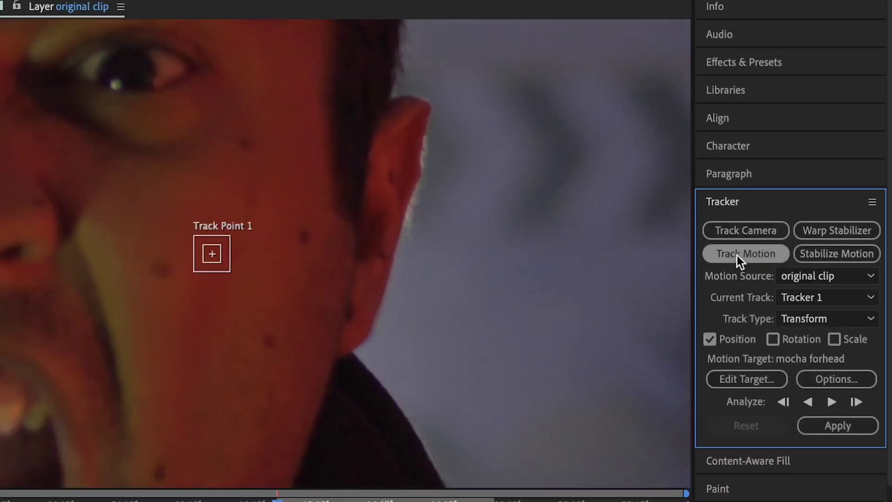
left_click_drag(219, 262, 251, 289)
left_click_drag(252, 290, 270, 195)
left_click_drag(291, 225, 301, 243)
left_click(808, 401)
left_click(832, 401)
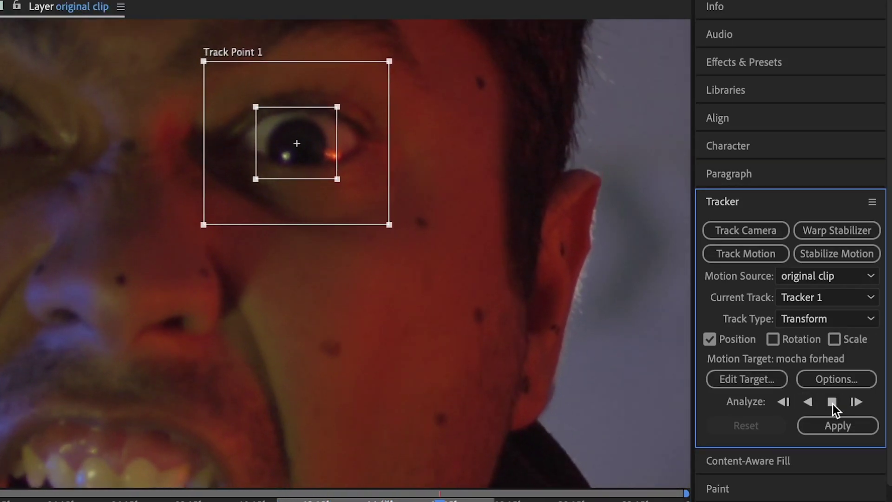
Set the motion target to the "tr eye left" null and apply the tracking data to it.
left_click(766, 379)
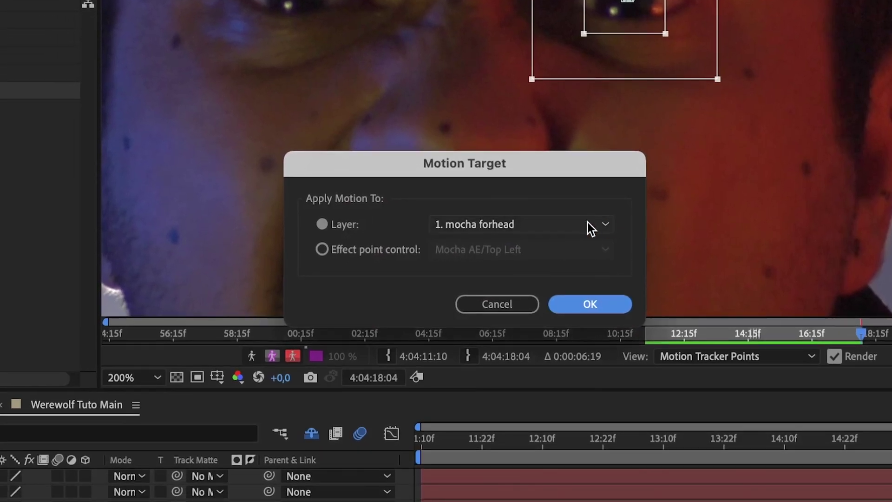
left_click(218, 397)
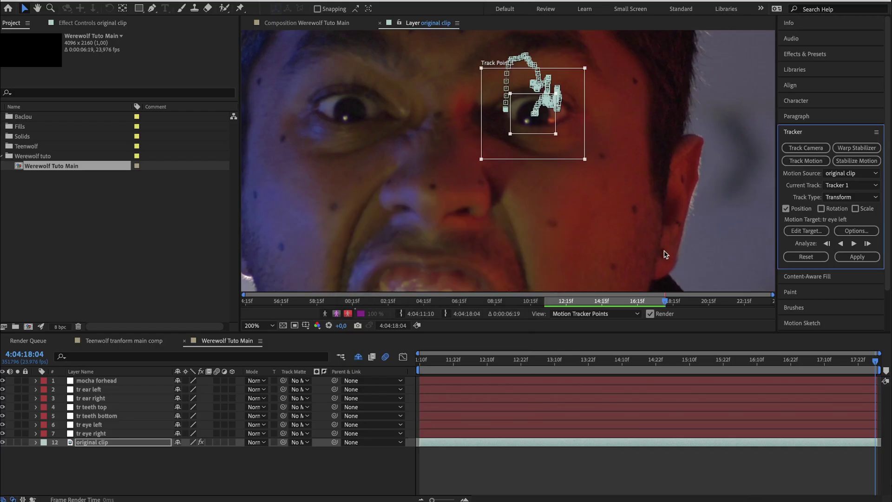
left_click(857, 256)
left_click(492, 265)
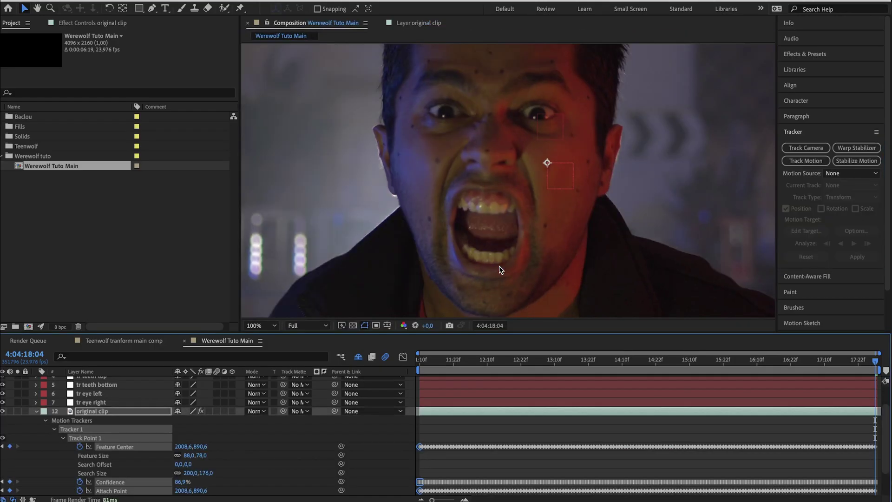
Analyze a track point on the right eye, and track the upper teeth with rotation enabled using two track points.
left_click_drag(379, 127, 357, 129)
left_click(854, 243)
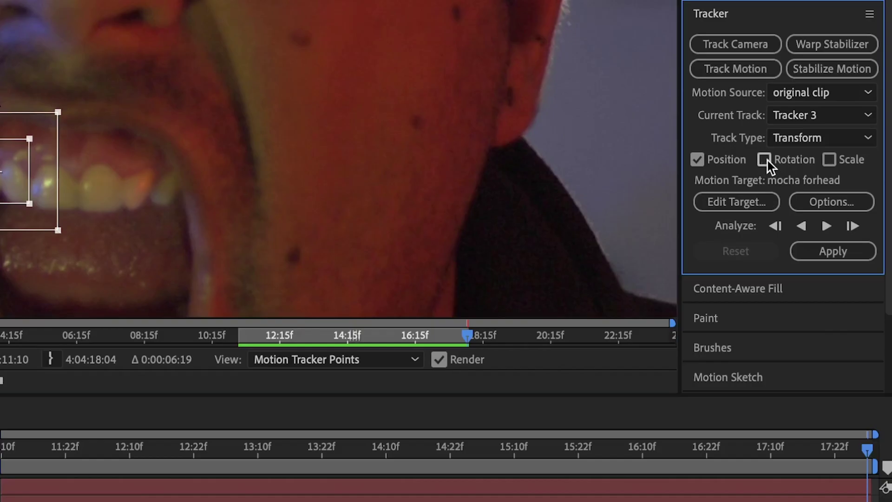
left_click(764, 159)
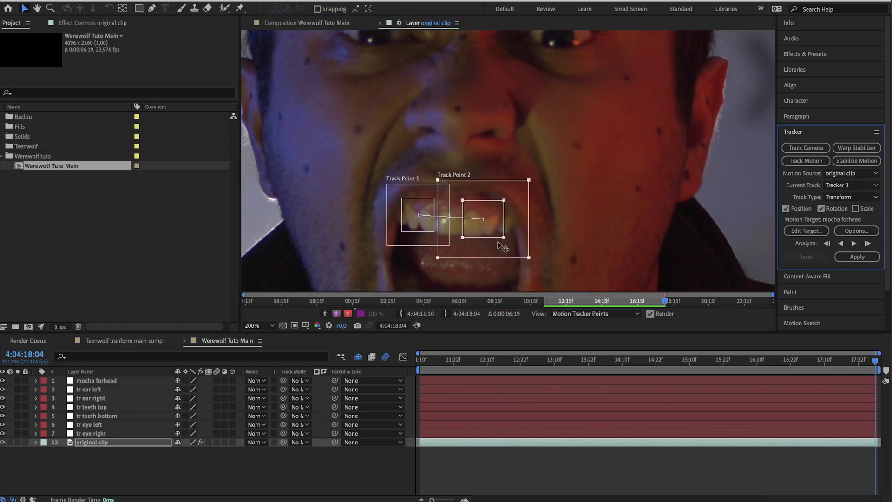
left_click(801, 226)
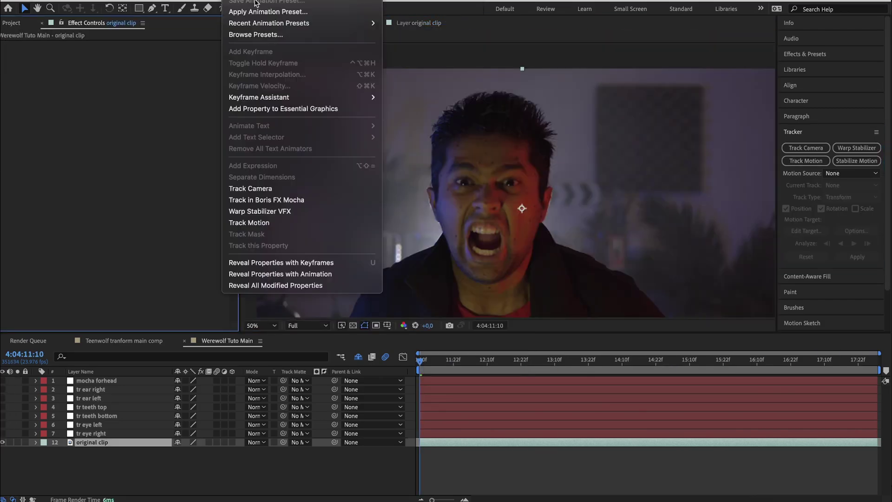
In Boris FX Mocha, outline the forehead of the original clip with a spline and track it forward with perspective enabled.
left_click(266, 197)
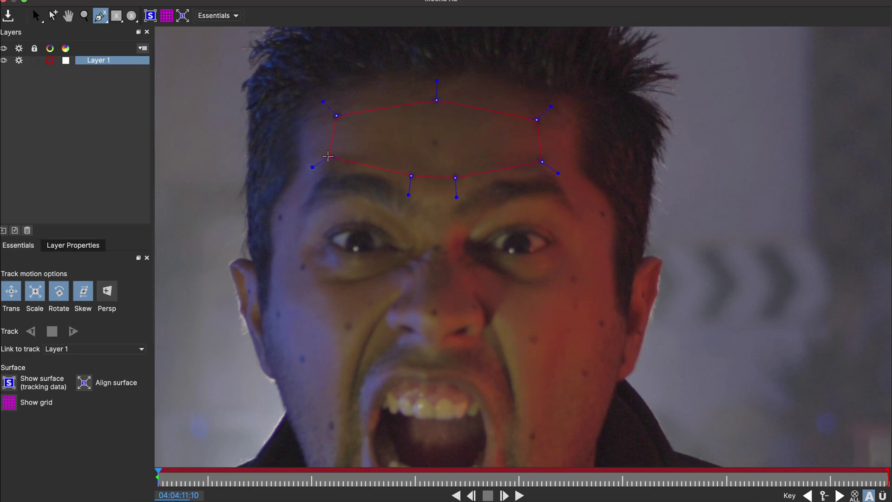
right_click(328, 156)
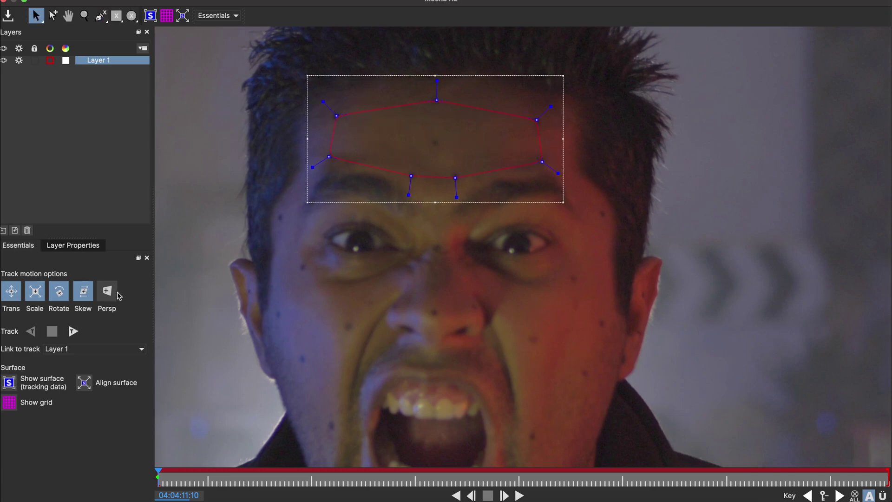
left_click(73, 331)
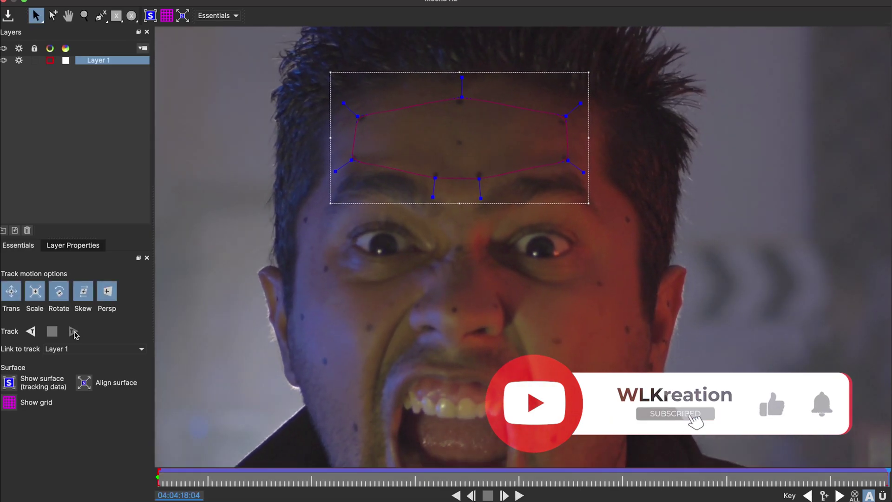
Rename the tracked layer "Forehead" and turn off its visibility and tracking.
double_click(101, 60)
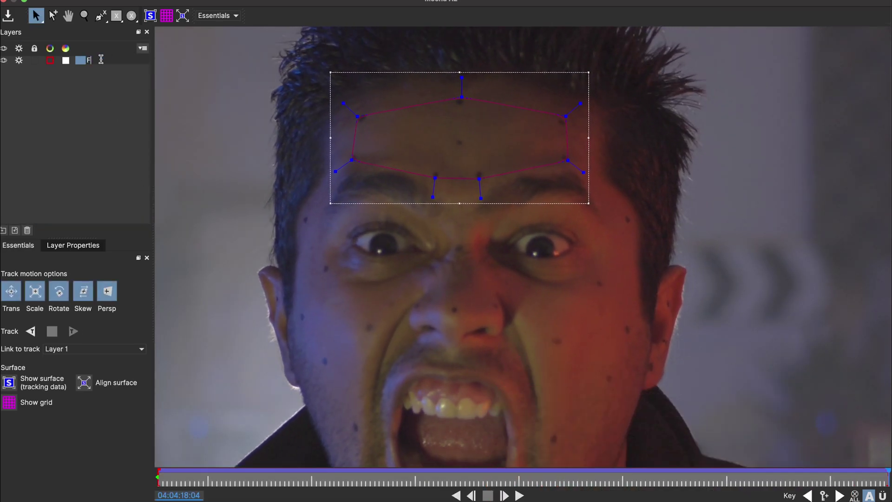
type("Forehead")
key("Return")
left_click(5, 60)
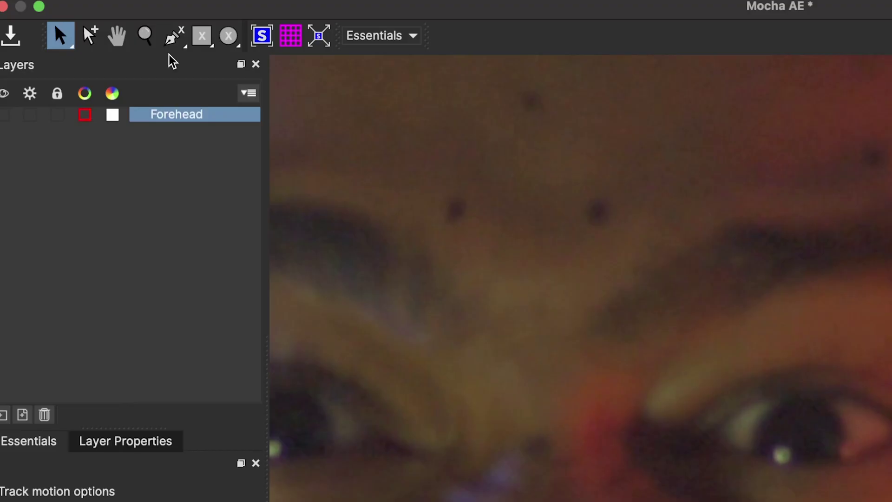
Draw a Bezier spline around the left eye, track it forward and name the layer "left eye".
left_click_drag(101, 16, 101, 49)
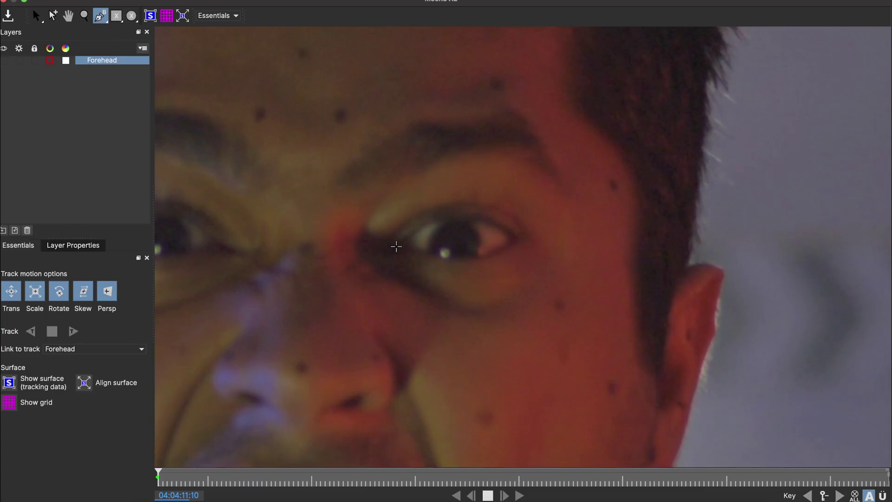
left_click_drag(475, 200, 472, 197)
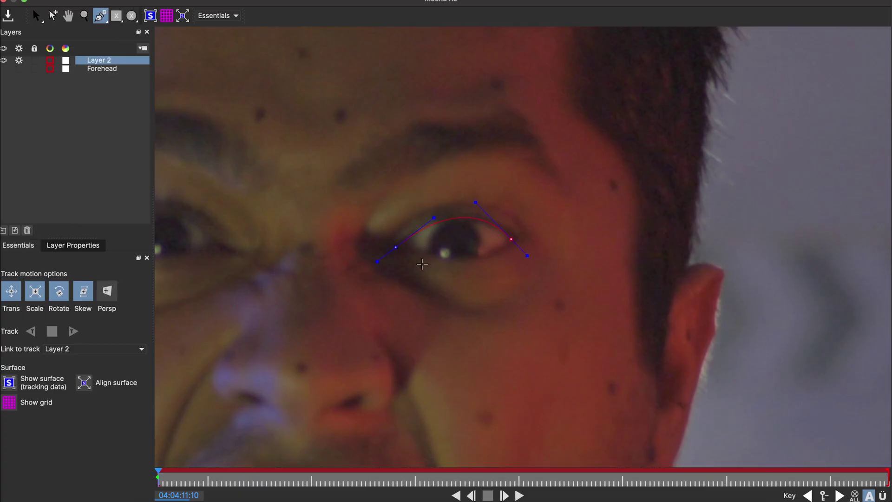
right_click(473, 267)
left_click_drag(378, 262, 386, 254)
left_click(73, 331)
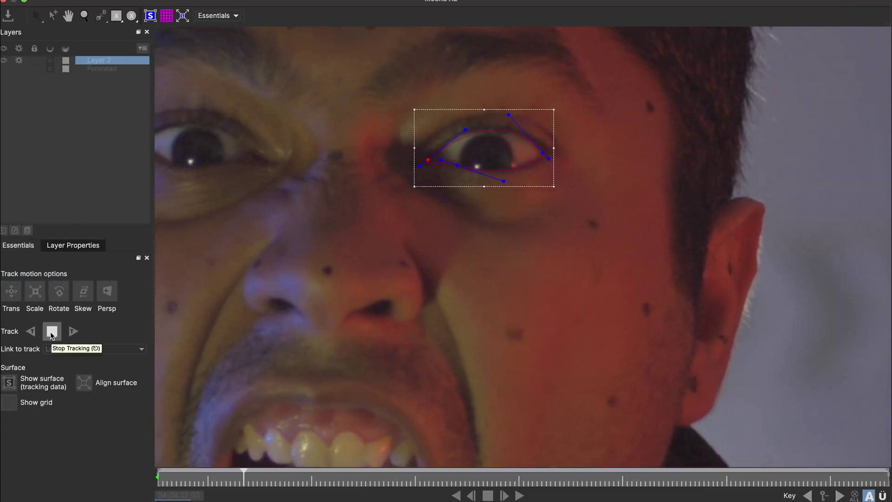
left_click(52, 331)
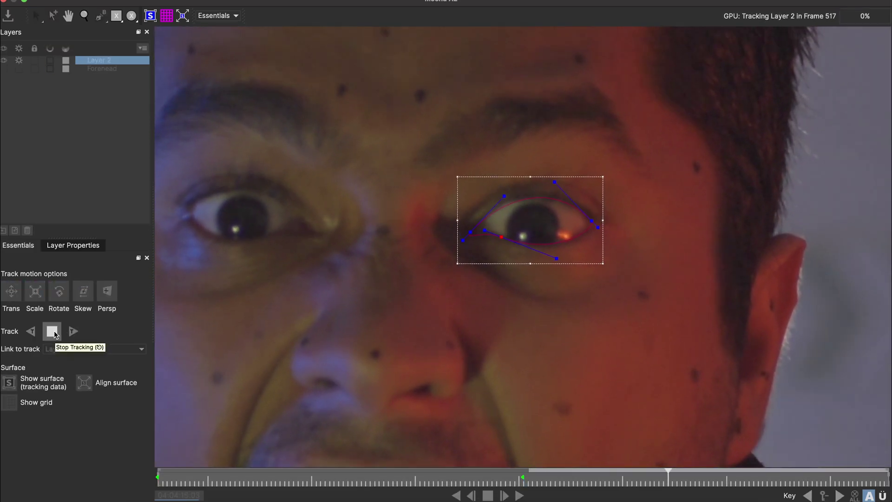
double_click(101, 60)
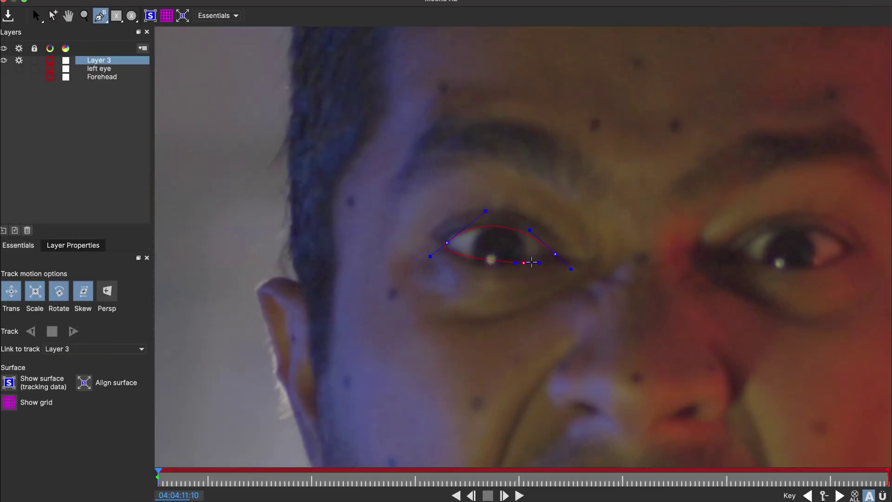
Outline the right eye and the lips as layers "right eye" and "lip", and track each one forward.
left_click(73, 331)
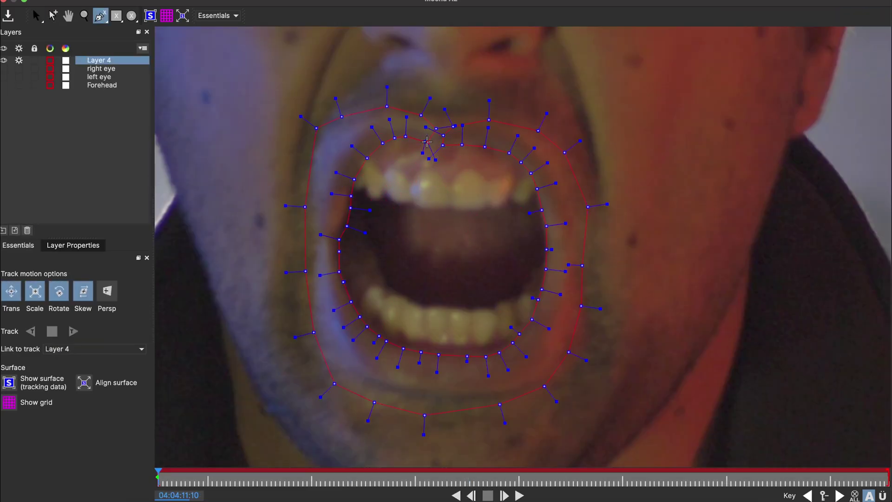
left_click(72, 331)
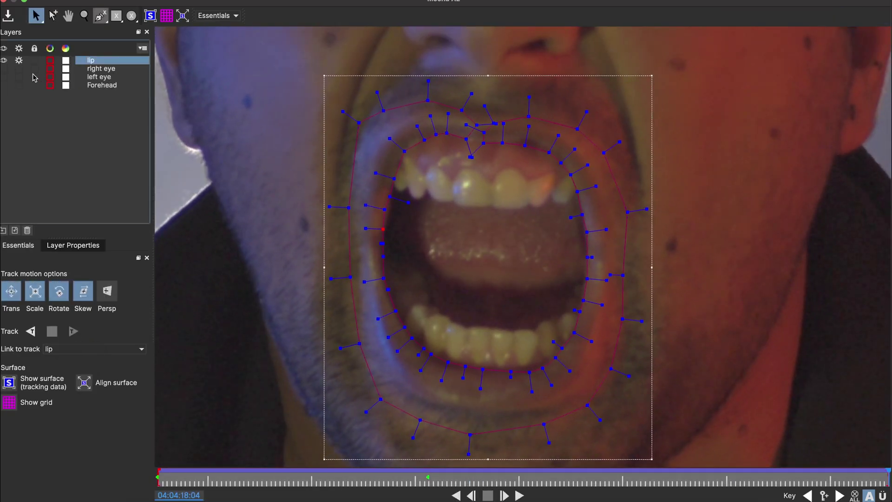
left_click(7, 93)
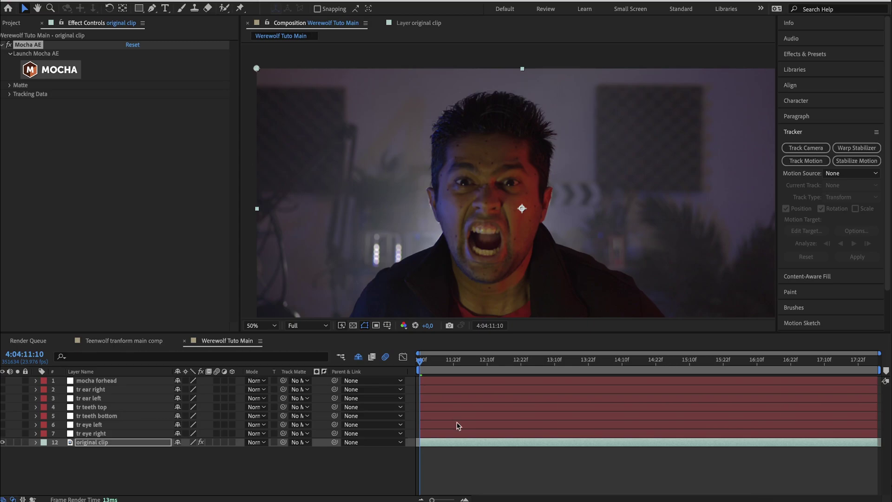
Create track data in the Mocha AE effect from the Forehead layer.
left_click(10, 94)
left_click(172, 103)
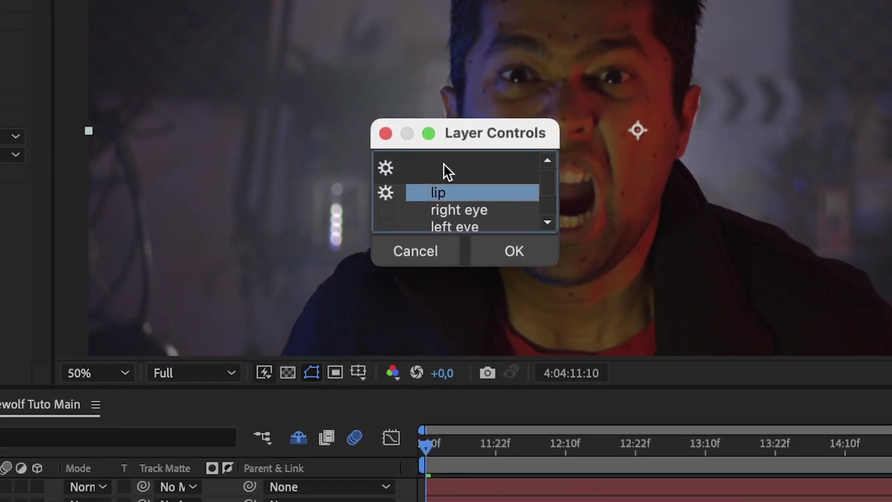
scroll(460, 173, "down", 2)
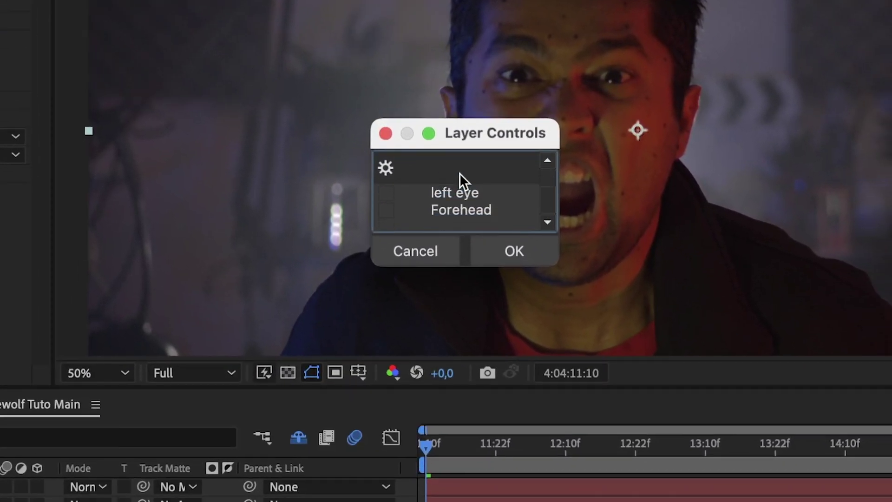
left_click(458, 208)
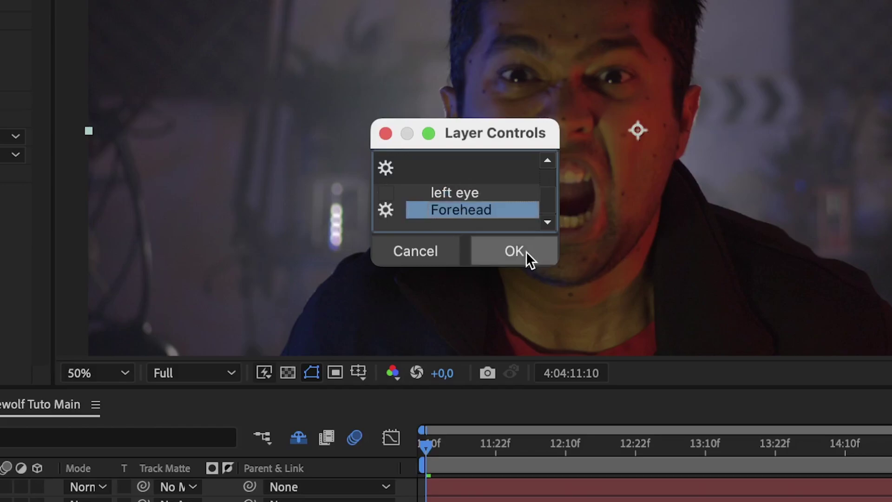
left_click(526, 251)
Export the forehead tracking data as Transform to the "mocha forhead" null and apply the export.
left_click(378, 273)
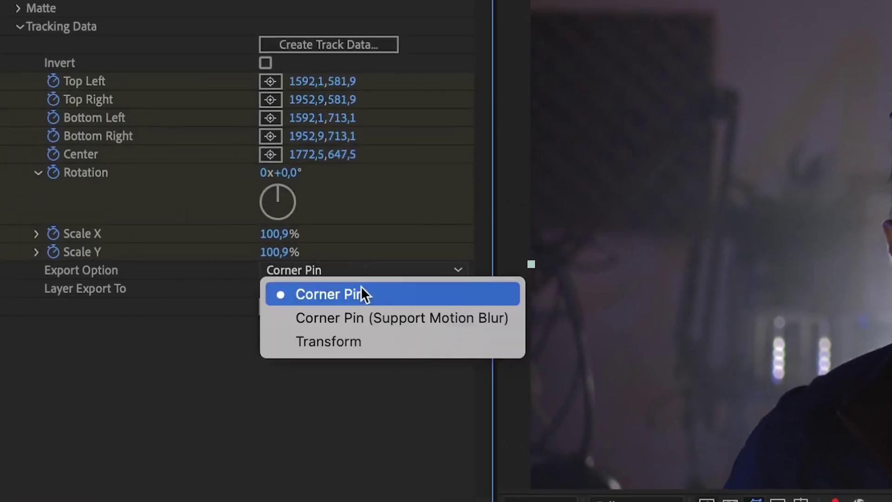
left_click(355, 343)
left_click(304, 288)
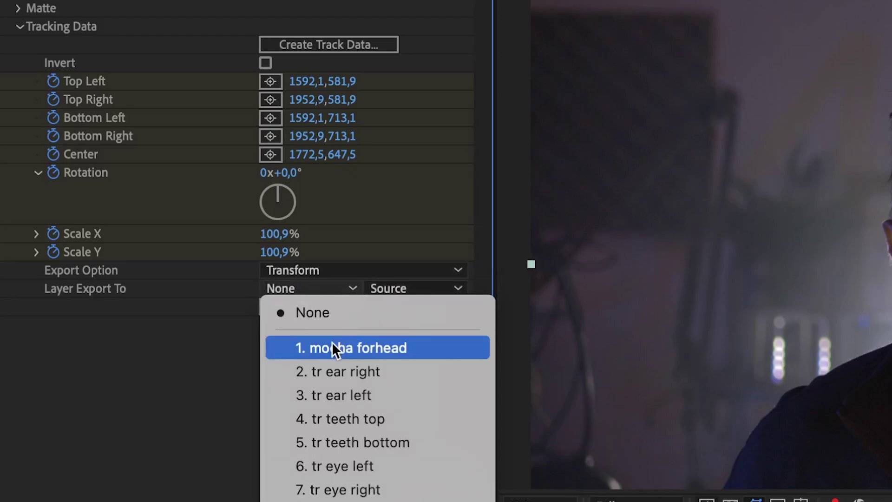
left_click(333, 347)
left_click(312, 307)
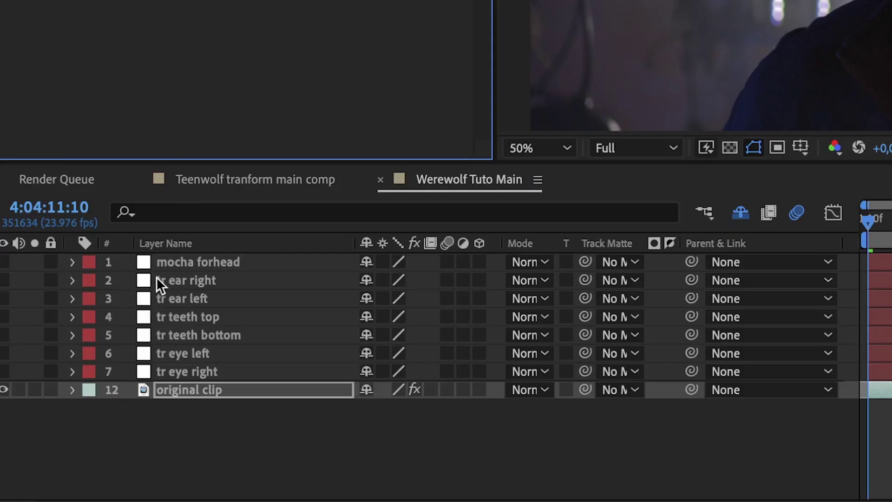
Move all seven tracking nulls, from "mocha forhead" to "tr eye right", below the original clip layer.
left_click(158, 263)
left_click(196, 369, "shift")
left_click_drag(196, 369, 196, 401)
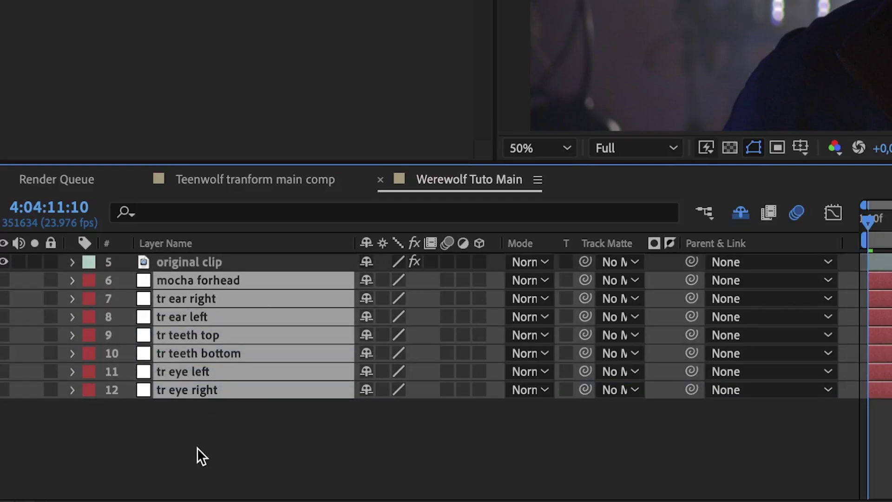
left_click(197, 447)
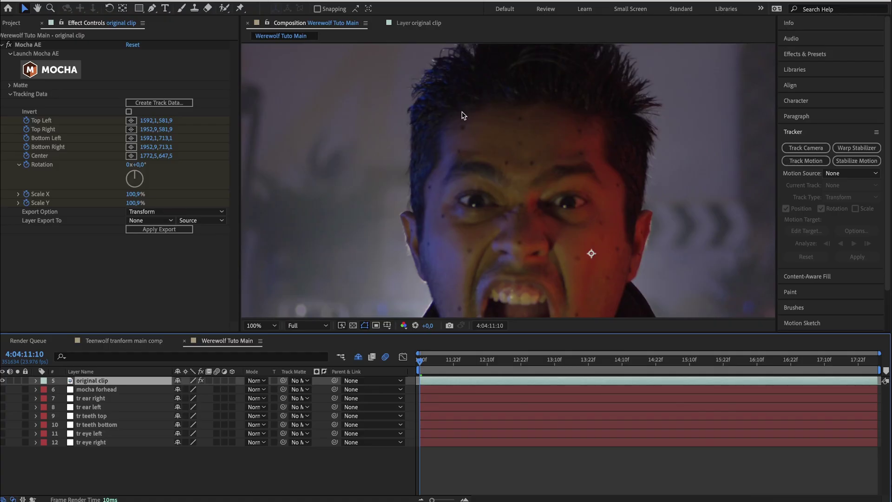
Duplicate the original clip layer and remove the Mocha AE effect from the copy.
scroll(463, 115, "up", 4)
scroll(463, 115, "down", 2)
key("ctrl+d")
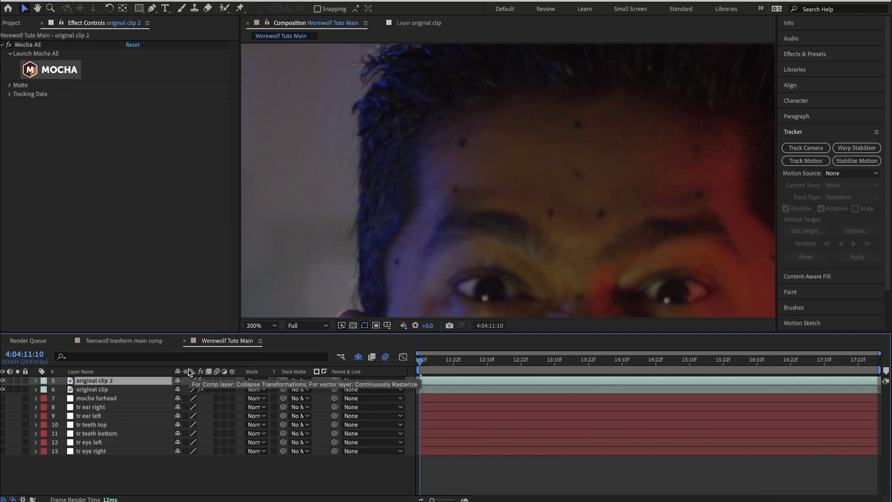
left_click(35, 45)
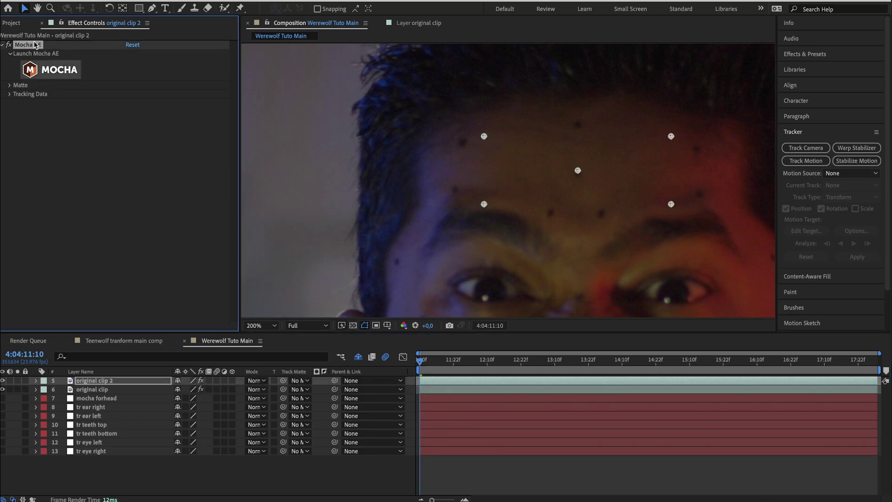
key("Delete")
Rename the duplicated clip layer "mask content-aware fill".
left_click(36, 380)
key("Return")
key("BackSpace")
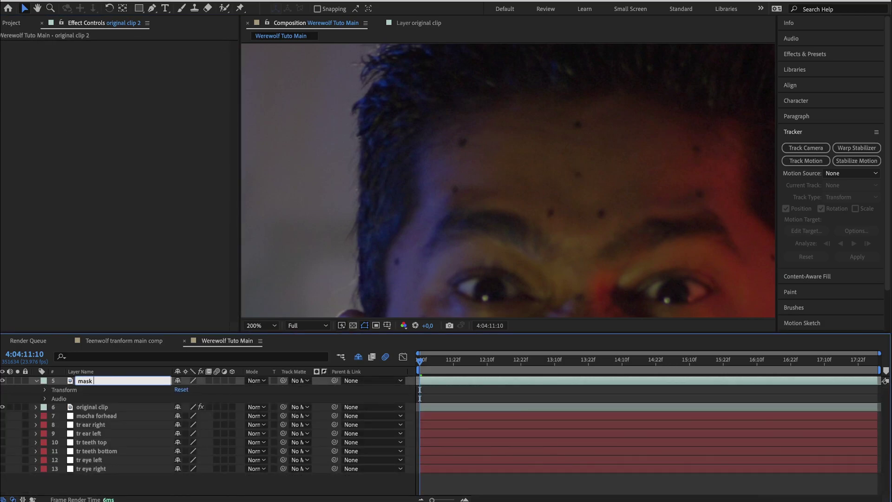
type("mask content-aware fill")
key("Return")
Draw a small rounded mask around the top-centre forehead marker, with mask mode None, and track it forward.
key("q")
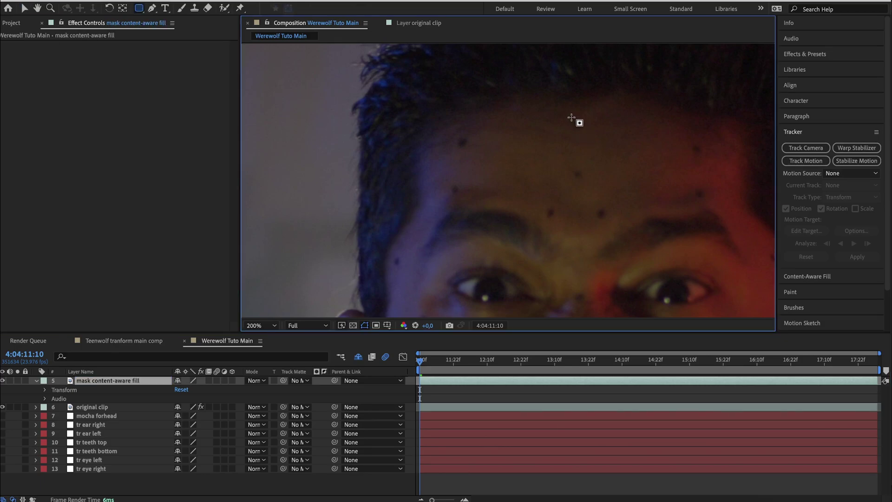
left_click_drag(564, 112, 593, 135)
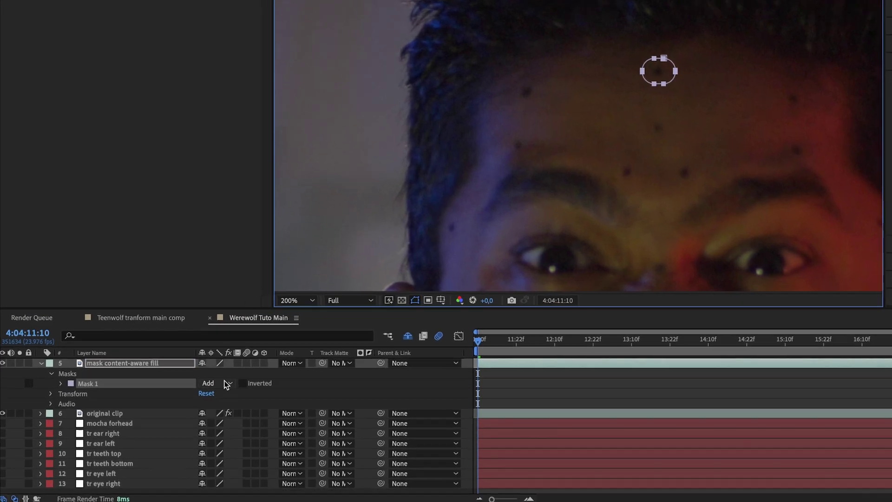
left_click(188, 398)
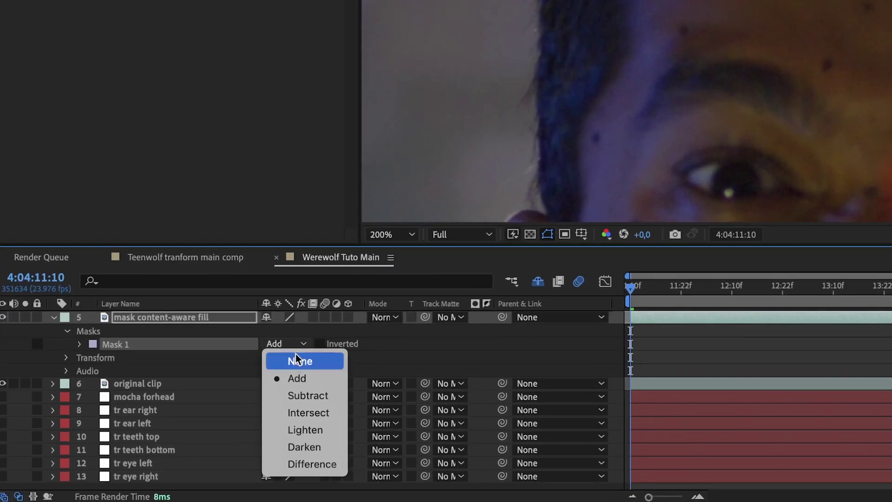
left_click(197, 432)
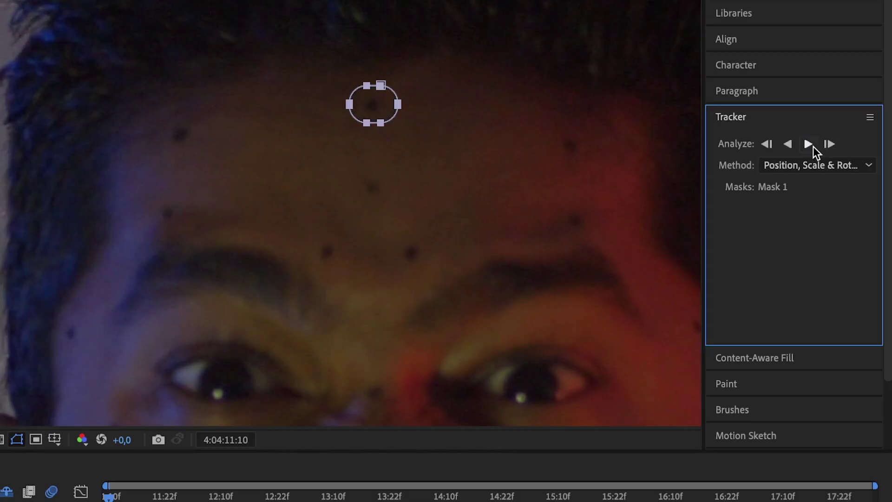
left_click(840, 149)
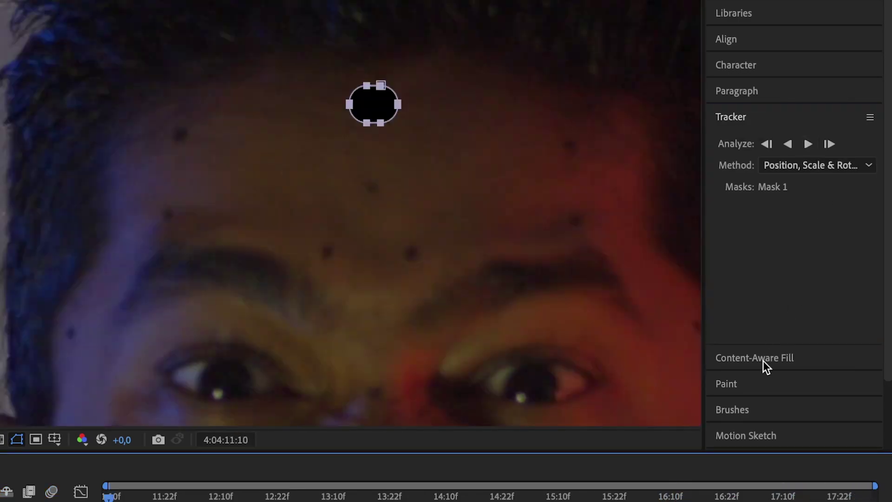
Generate a content-aware fill layer for the masked forehead marker using the Object fill method.
left_click(763, 360)
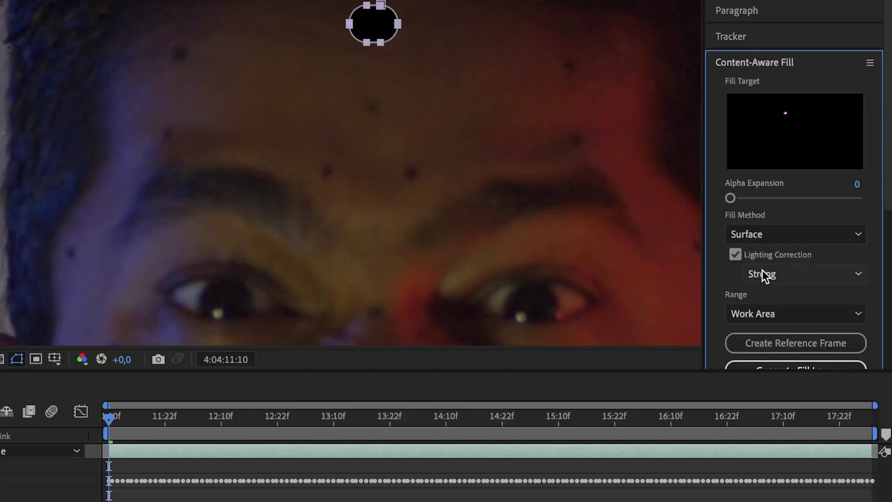
left_click(769, 235)
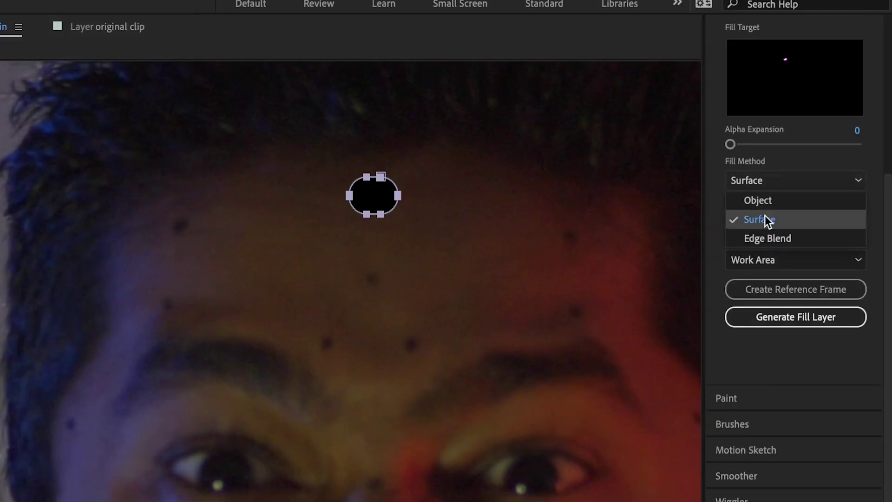
left_click(763, 254)
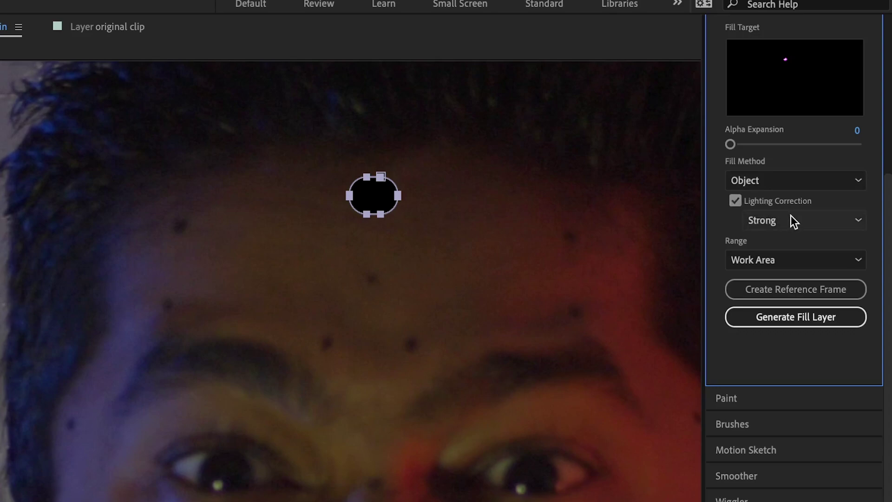
left_click(778, 318)
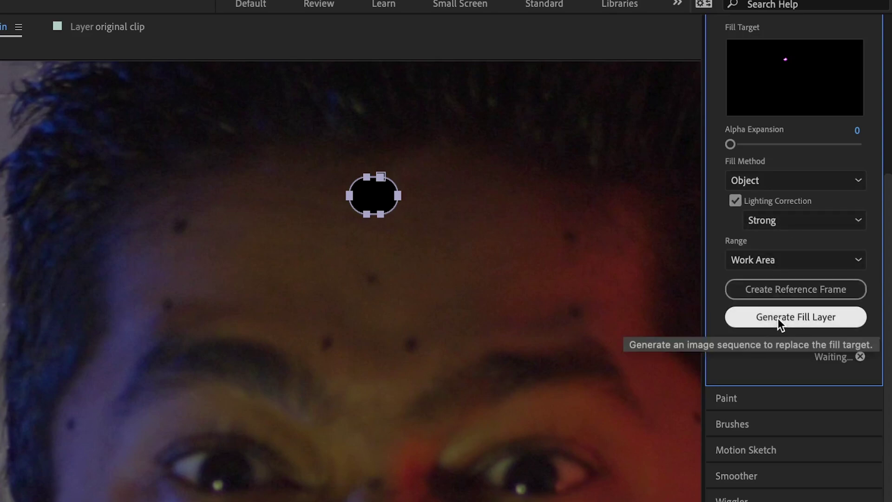
Compare the face with and without the content-aware fill by toggling the fill layer's visibility and soloing the original clip.
scroll(778, 377, "up", 4)
scroll(778, 378, "down", 2)
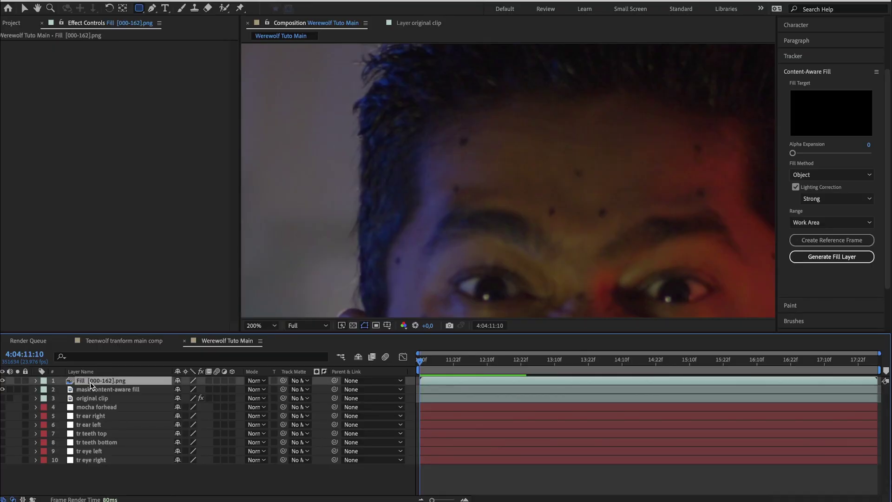
left_click(3, 381)
left_click(4, 381)
left_click(3, 381)
left_click(3, 380)
left_click(92, 391)
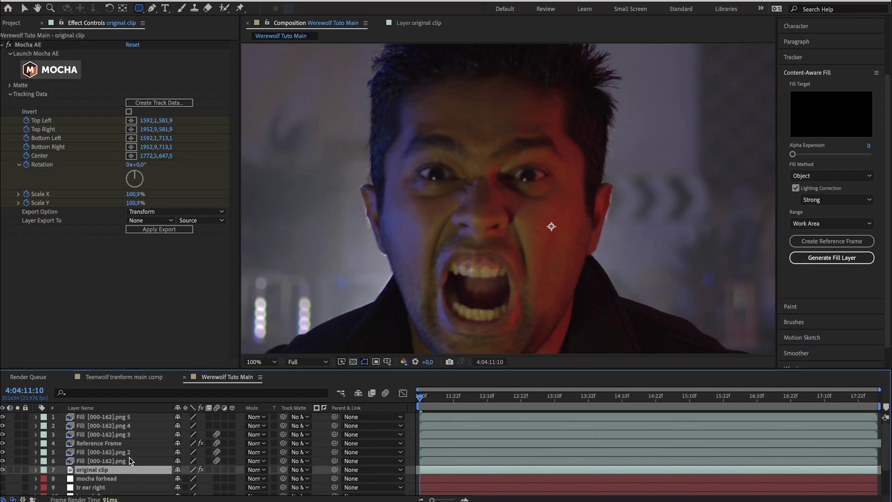
left_click(122, 464)
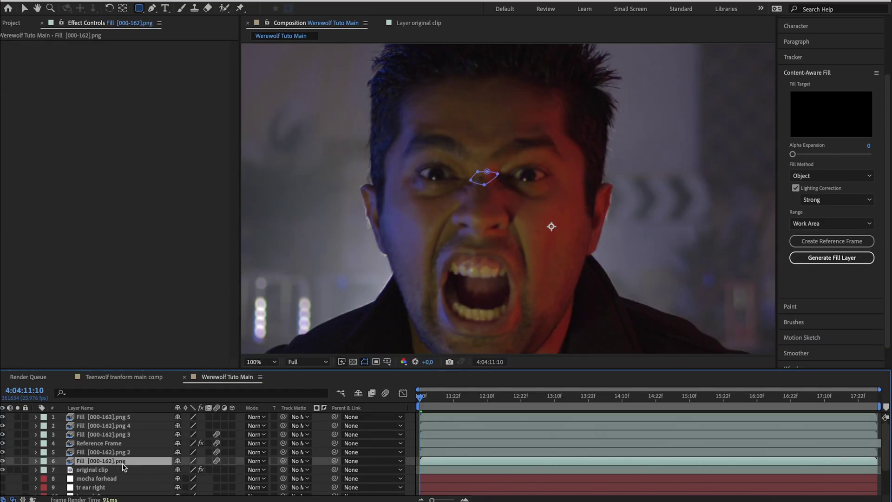
scroll(471, 228, "down", 1)
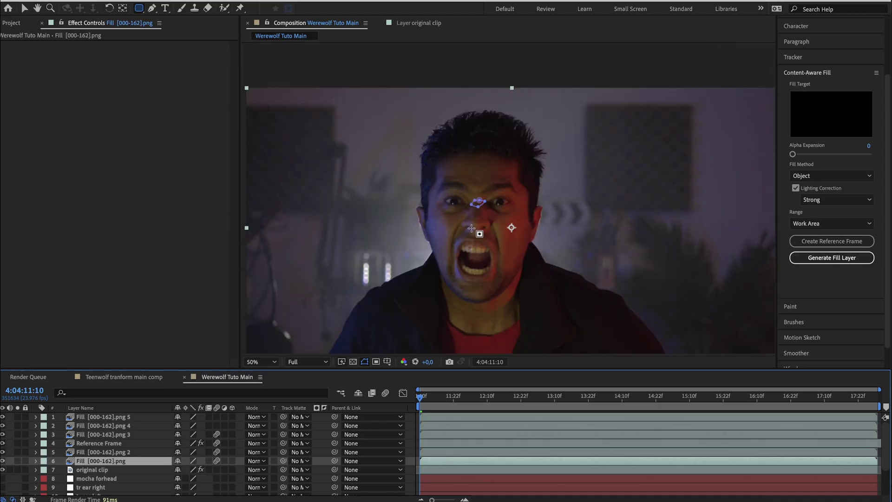
left_click_drag(471, 229, 471, 219)
left_click(18, 470)
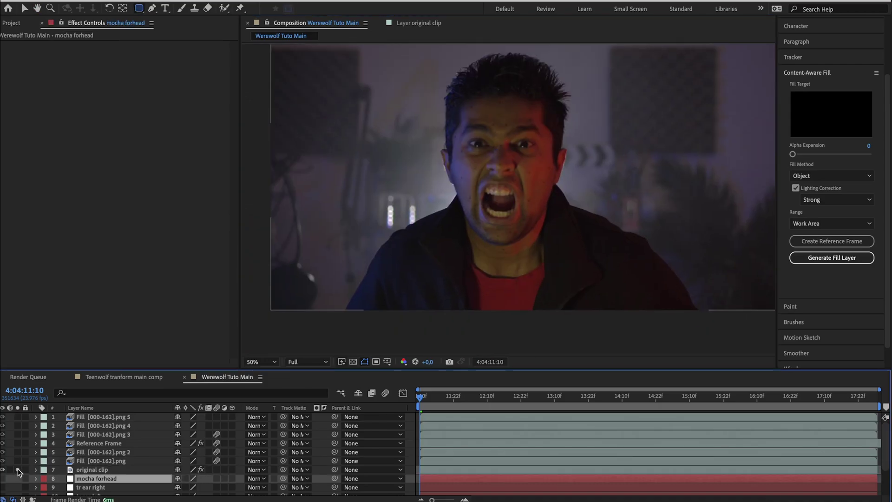
left_click_drag(427, 397, 387, 387)
Make another duplicate of the original clip layer and strip its Mocha AE effect.
left_click(111, 470)
key("ctrl+d")
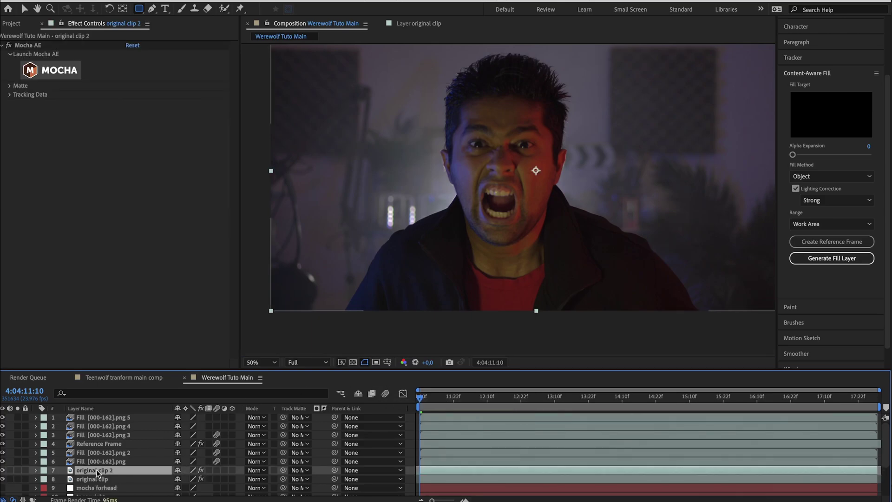
left_click(24, 45)
key("Delete")
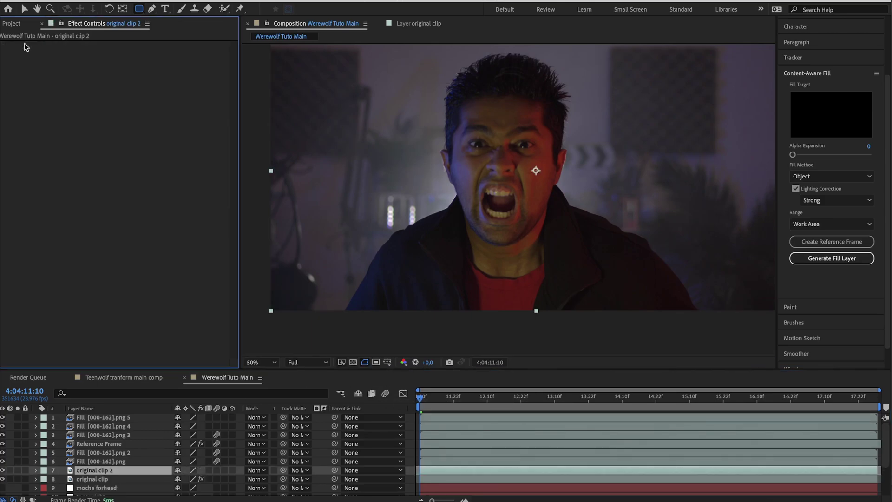
Freeze the duplicated clip layer on the frame at 4:04:11:10.
right_click(106, 471)
mouse_move(154, 252)
left_click(232, 284)
Add Hue/Saturation to the frozen duplicate and set the Reds channel's hue to +14°.
key("ctrl+space")
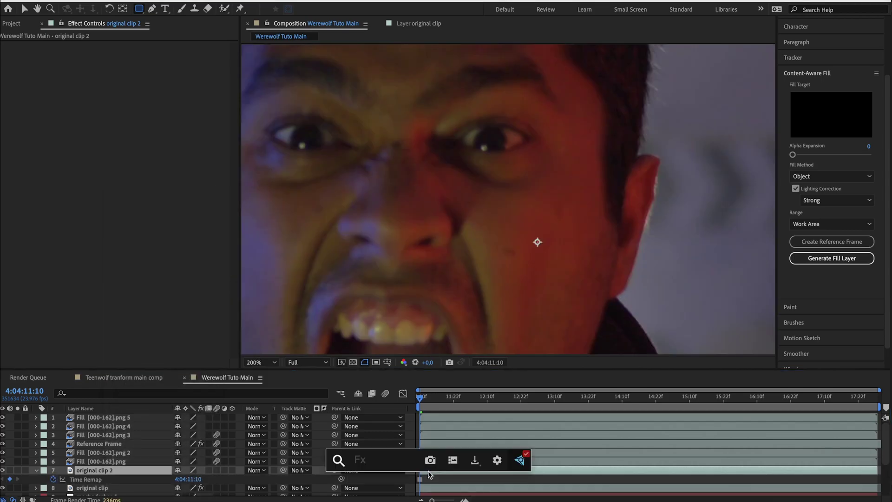
type("hu")
key("Return")
left_click_drag(137, 96, 164, 96)
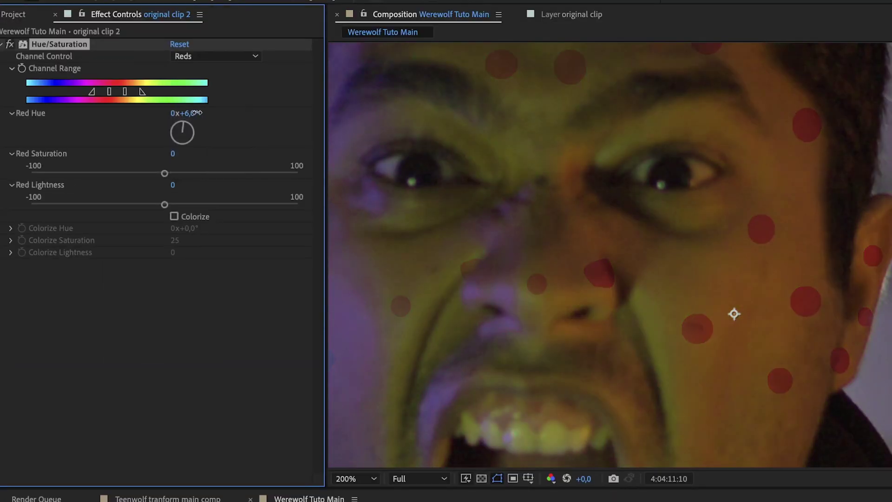
left_click_drag(197, 113, 203, 113)
Add a Tint effect to the frozen duplicate and map black to a dark red.
key("ctrl+space")
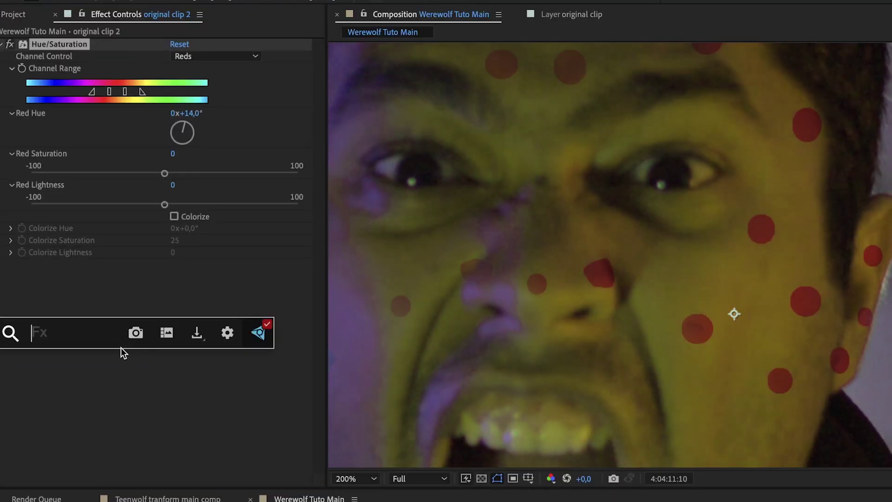
type("tint")
key("Return")
left_click(178, 277)
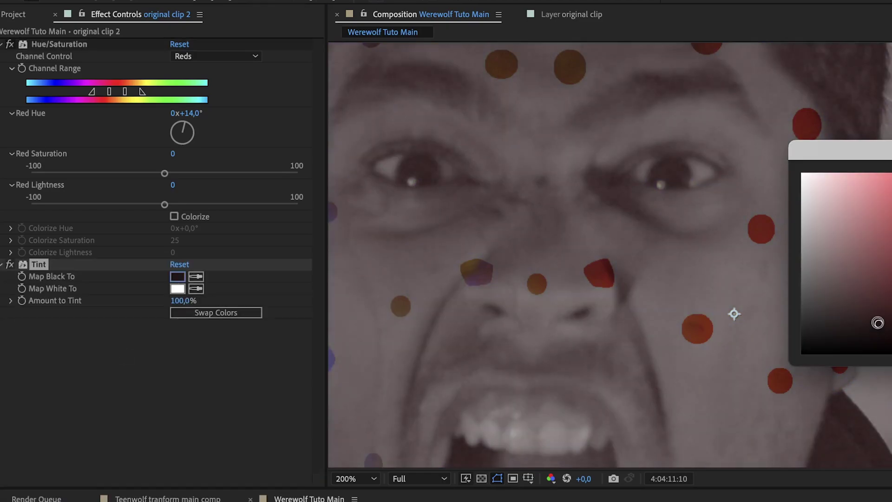
key("Return")
Add a Curves effect, steepening the RGB curve and raising the Red channel's curve.
key("ctrl+space")
type("curv")
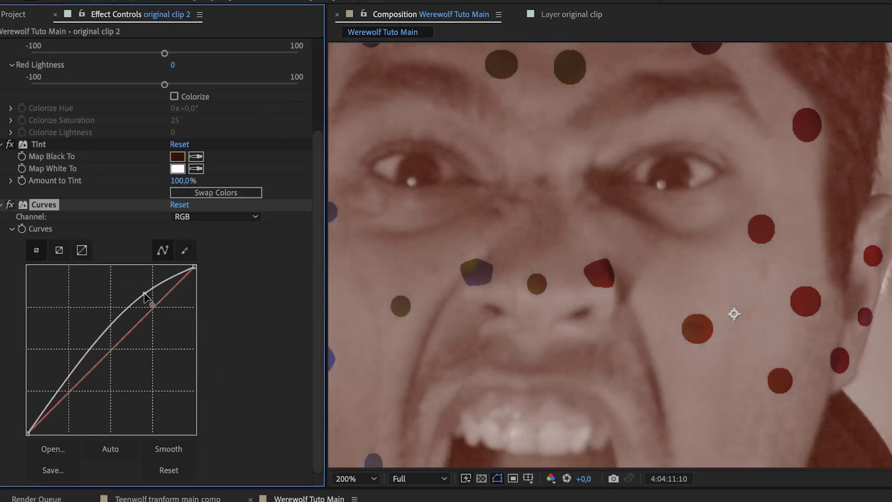
left_click_drag(107, 349, 62, 386)
Add an Exposure effect to the frozen duplicate with the master exposure set to 1.
key("ctrl+space")
type("expo")
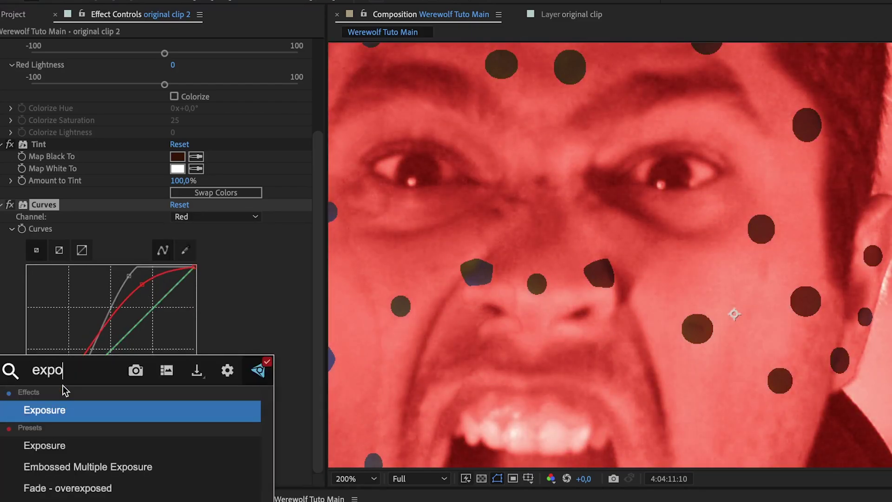
key("Return")
left_click(179, 407)
type("1")
key("Return")
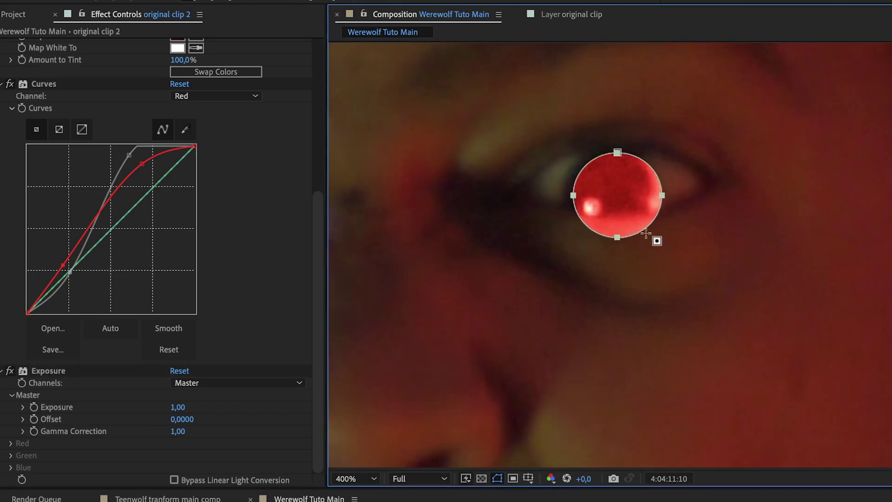
Draw a circular mask around the iris of the red-lit eye and set its feather to 7 pixels.
left_click_drag(657, 239, 566, 241)
double_click(609, 232)
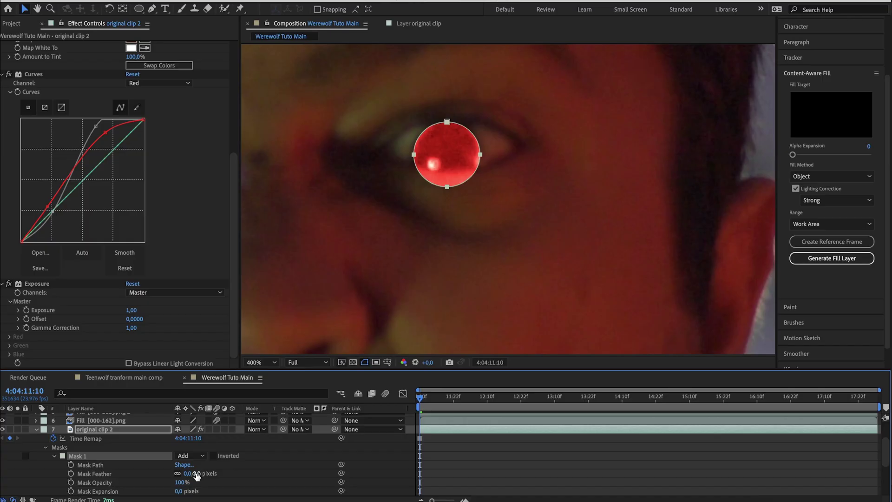
left_click_drag(197, 476, 203, 474)
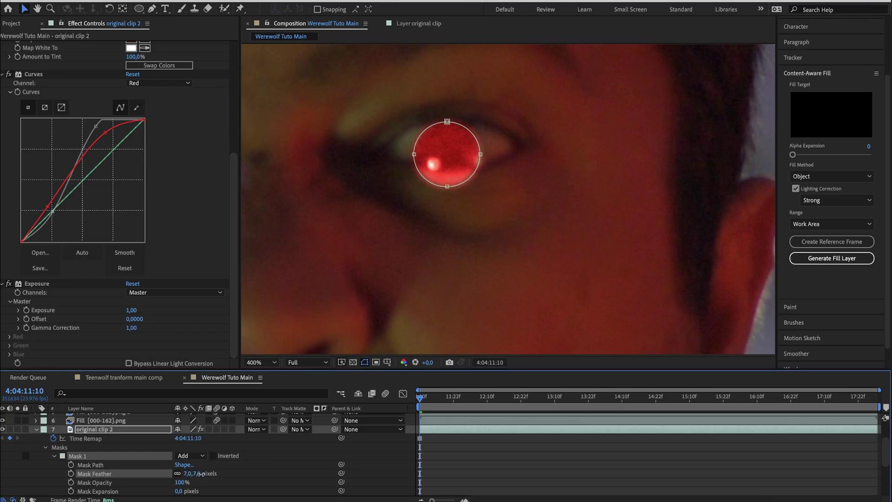
Duplicate the iris mask, shrink the copy slightly inside the first one and set its mode to Intersect.
left_click(80, 458)
key("ctrl+d")
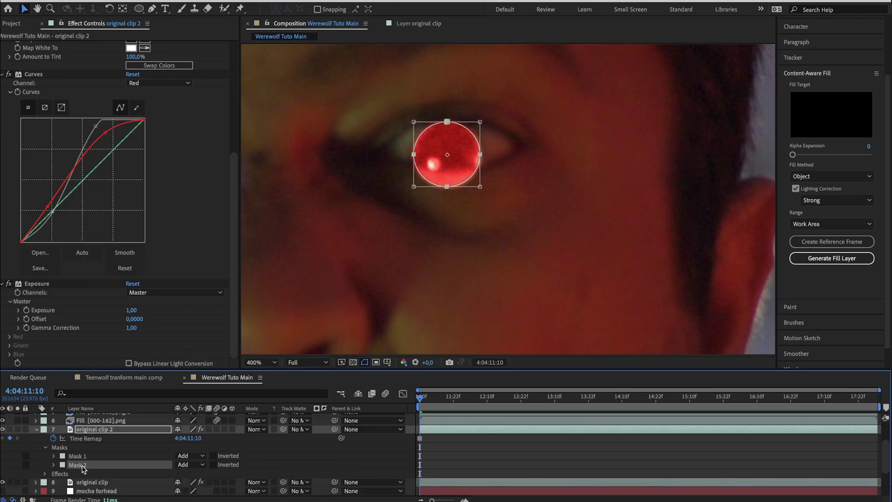
left_click_drag(480, 121, 472, 130)
left_click_drag(455, 165, 460, 162)
left_click(190, 465)
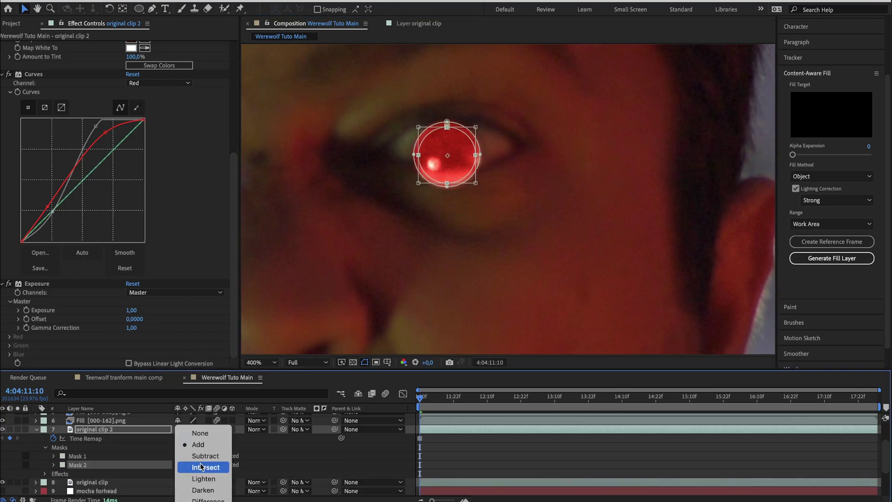
left_click(202, 466)
Duplicate the inner mask, shrink the copy to the size of the pupil and set its mode to Subtract.
key("ctrl+d")
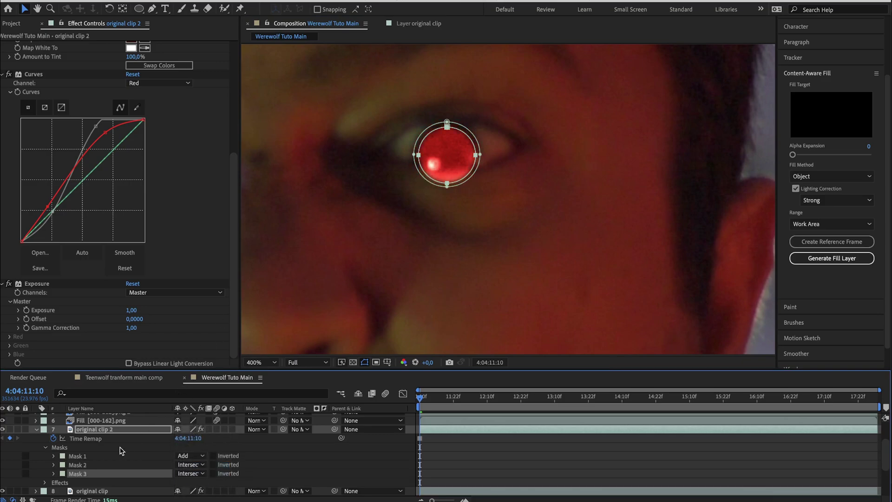
double_click(447, 126)
left_click_drag(476, 127, 458, 171)
left_click(190, 472)
left_click(205, 456)
Place a small duplicate of the Subtract mask over the eye's light reflection and adjust its feather.
mouse_move(450, 161)
left_mouse_down()
mouse_move(451, 153)
mouse_move(436, 163)
left_mouse_up()
key("Return")
key("ctrl+d")
left_click(53, 482)
scroll(86, 480, "down", 3)
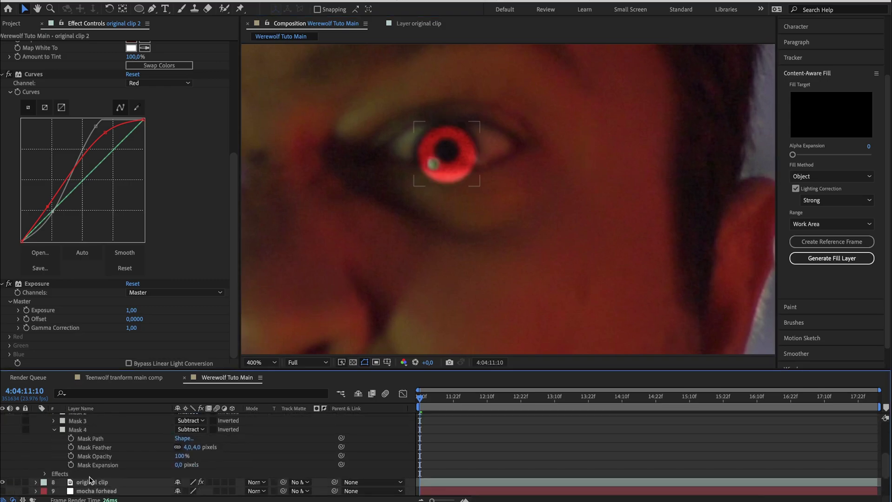
left_click_drag(198, 445, 219, 446)
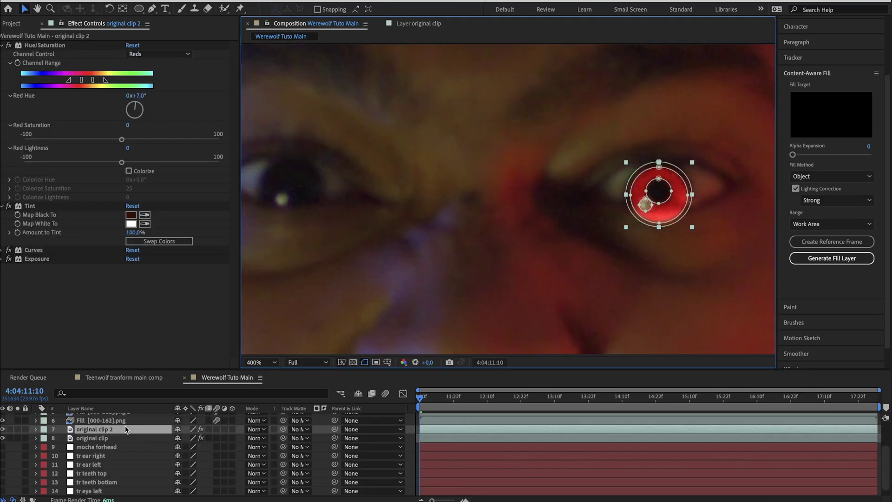
Duplicate the red-eye layer and move all four of its masks onto the iris of the other eye.
key("super+d")
key("m")
left_click(79, 438)
scroll(84, 444, "down", 3)
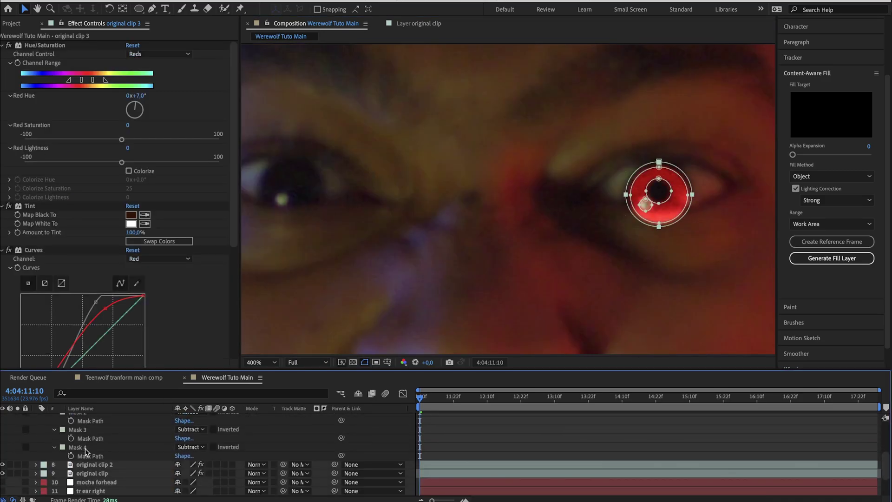
left_click(84, 447, "shift")
left_click_drag(678, 206, 450, 203)
left_click_drag(450, 203, 439, 205)
left_click(413, 205)
scroll(423, 209, "down", 2)
left_click(462, 477)
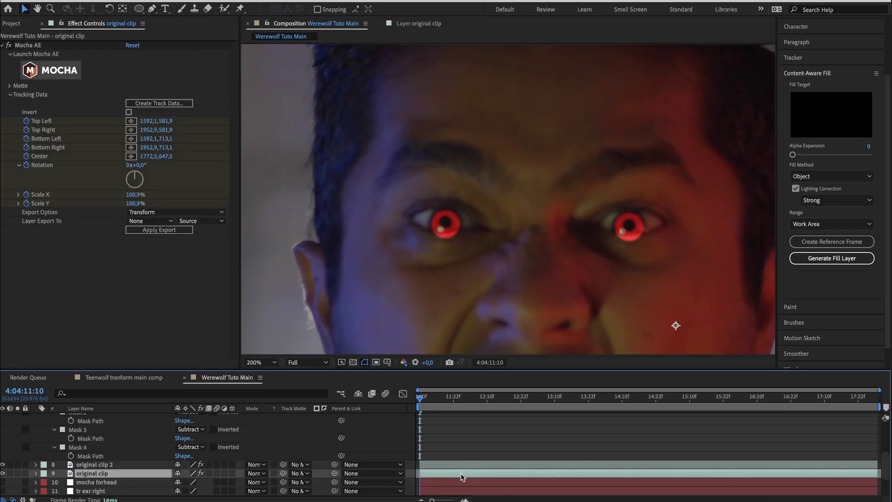
Create a black solid named "fractal for Eye" above original clip 2 and apply Fractal Noise to it.
left_click(103, 438)
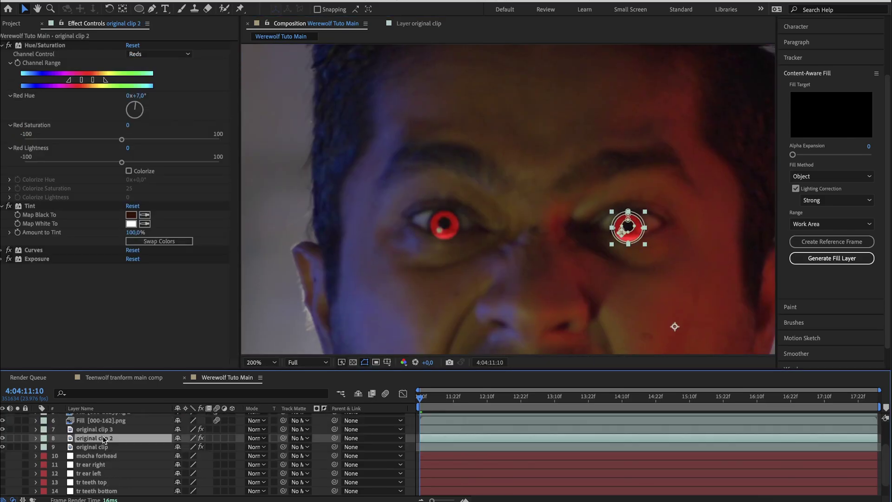
key("super+y")
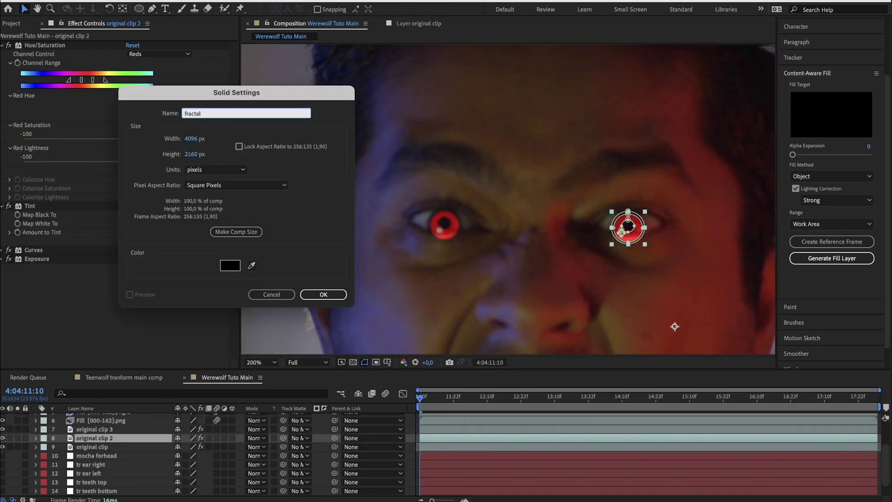
key("Return")
key("ctrl+space")
type("frac")
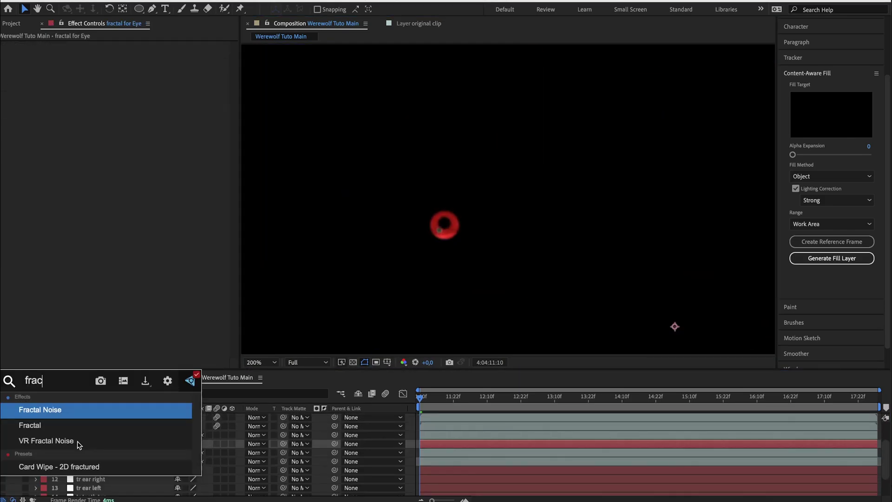
key("Return")
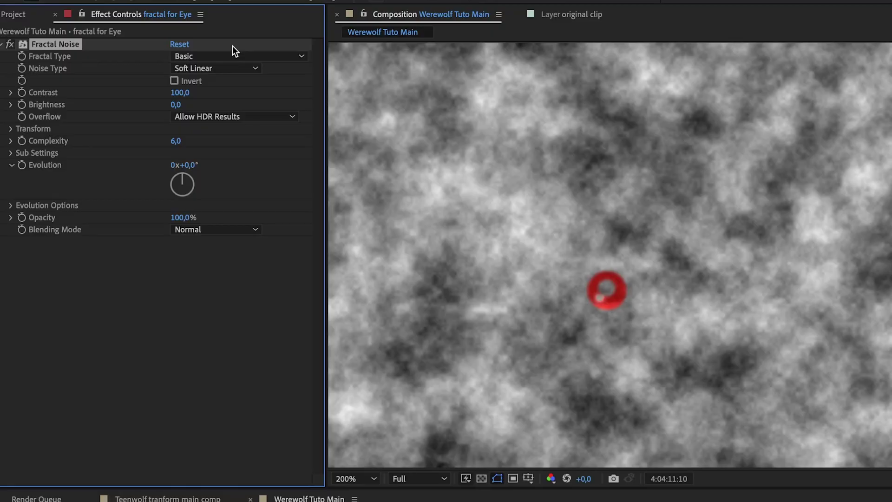
Set the Fractal Noise to Smeary and inverted, with contrast 125, brightness -20 and scale 10.
left_click(166, 54)
left_click(160, 175)
left_click(174, 80)
left_click(180, 93)
type("125")
key("Return")
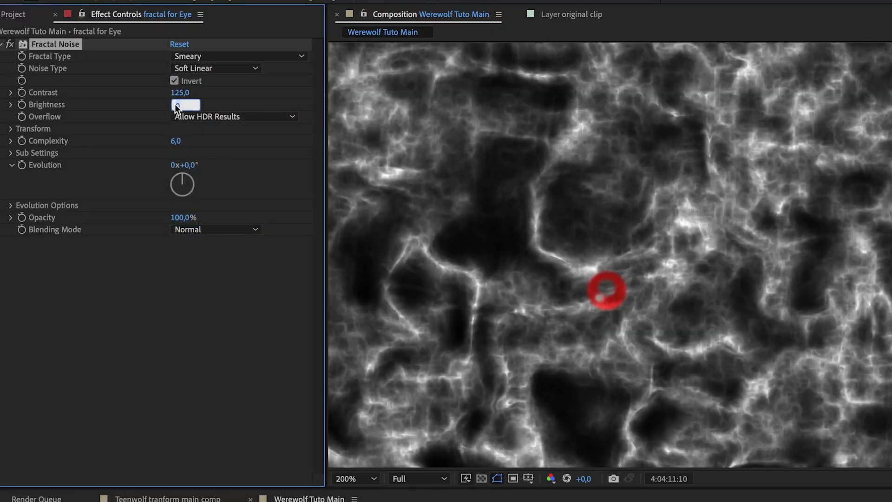
type("-20")
key("Return")
left_click_drag(174, 165, 117, 168)
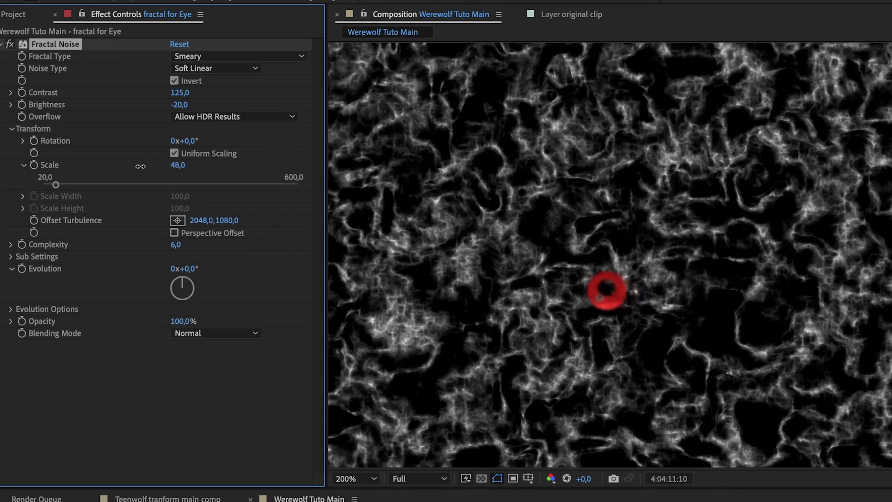
Set the fractal layer's blending mode to Color Dodge and paste the four masks of original clip 2 onto it.
left_click(279, 443)
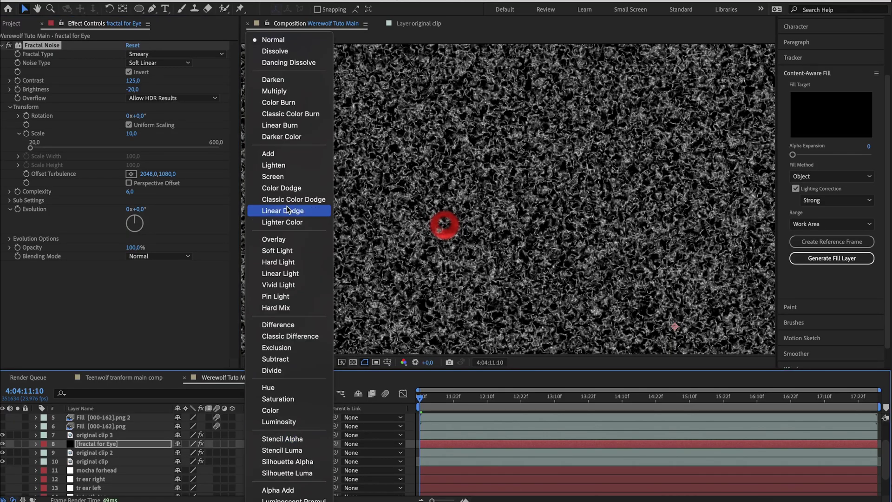
left_click(283, 210)
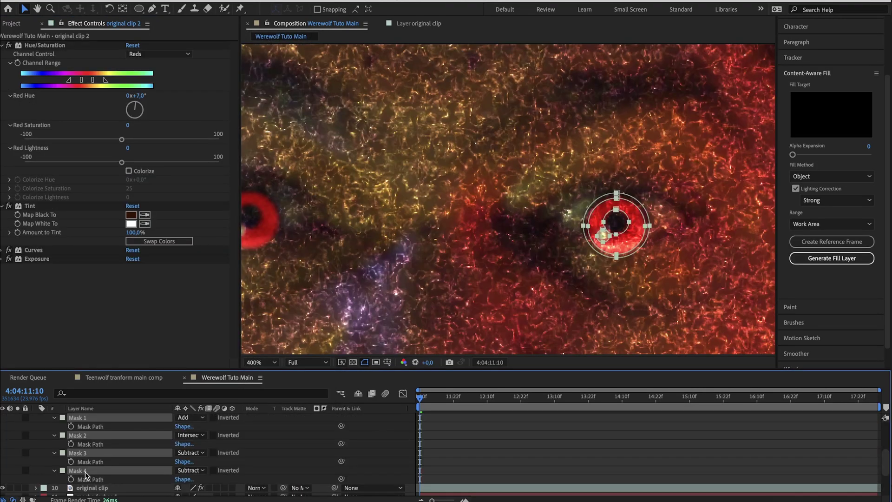
scroll(85, 472, "up", 2)
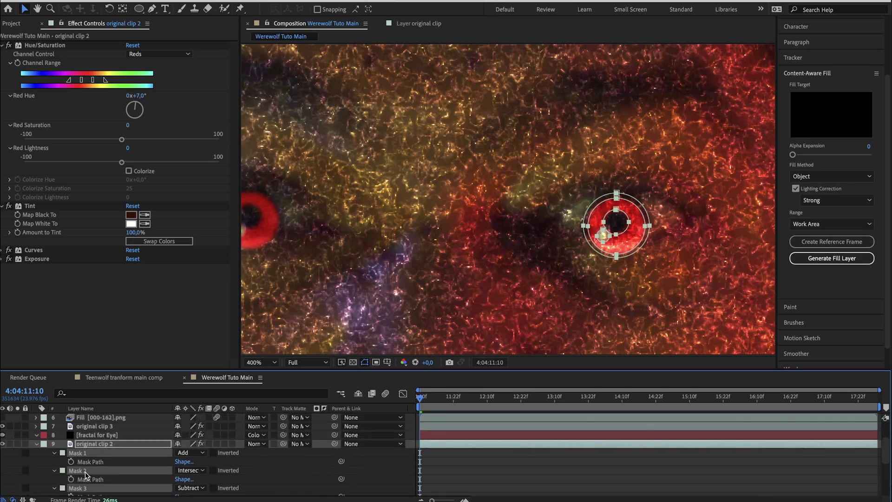
left_click(91, 437)
key("ctrl+v")
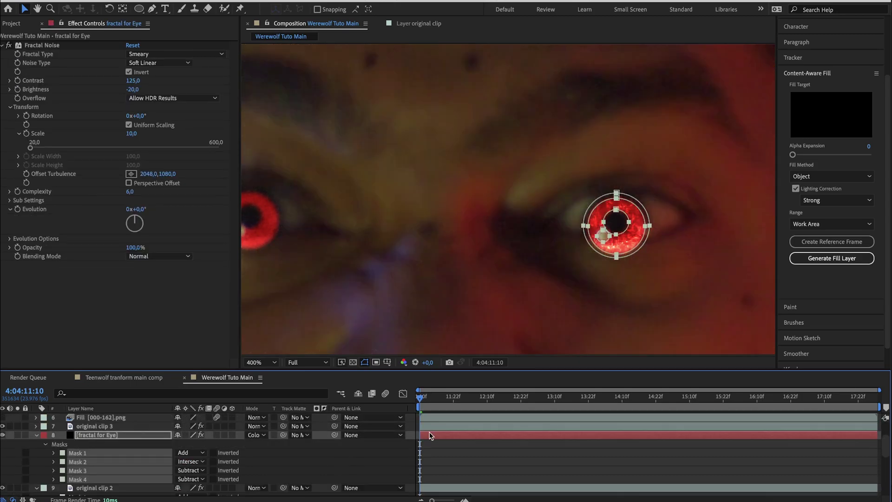
Duplicate the fractal layer, move the copy above original clip 3 and delete the copy's masks.
left_click(118, 436)
key("ctrl+d")
left_click_drag(108, 436, 107, 427)
left_click(104, 434)
left_click(89, 462, "shift")
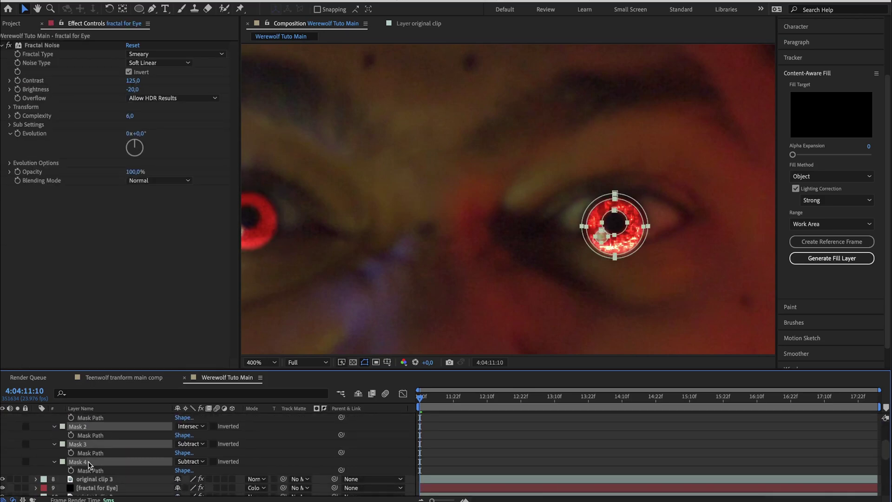
key("Delete")
Copy the four masks of original clip 3 onto the duplicated fractal layer.
key("m")
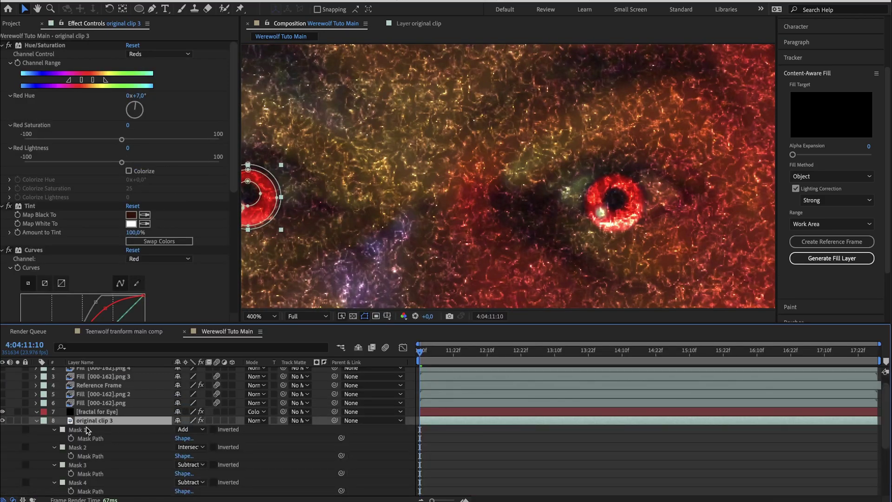
left_click(85, 430)
left_click(80, 483, "shift")
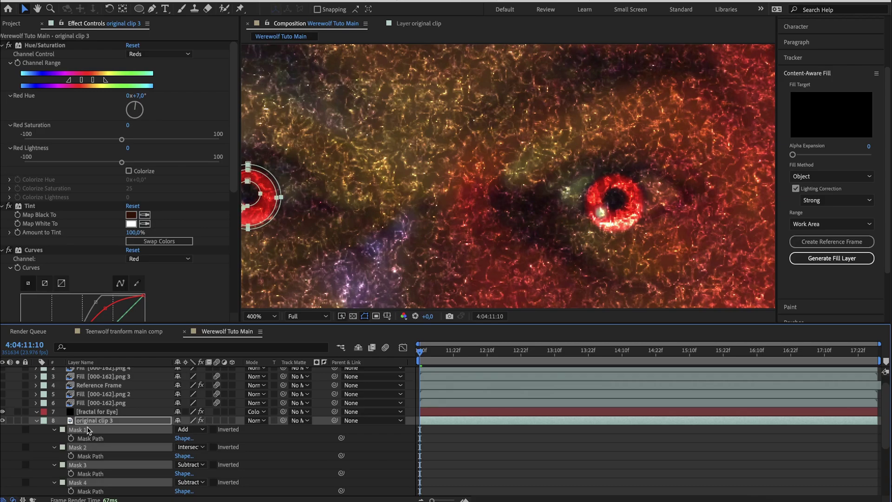
key("ctrl+c")
left_click(92, 412)
key("ctrl+v")
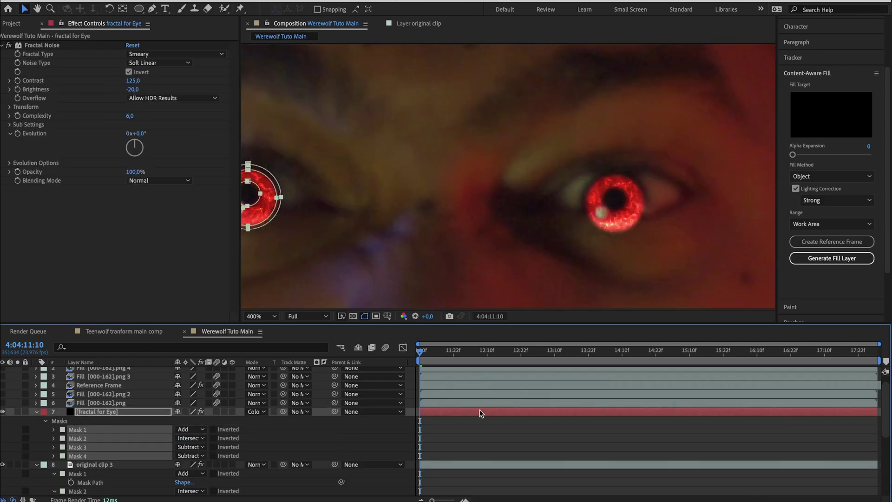
left_click(481, 444)
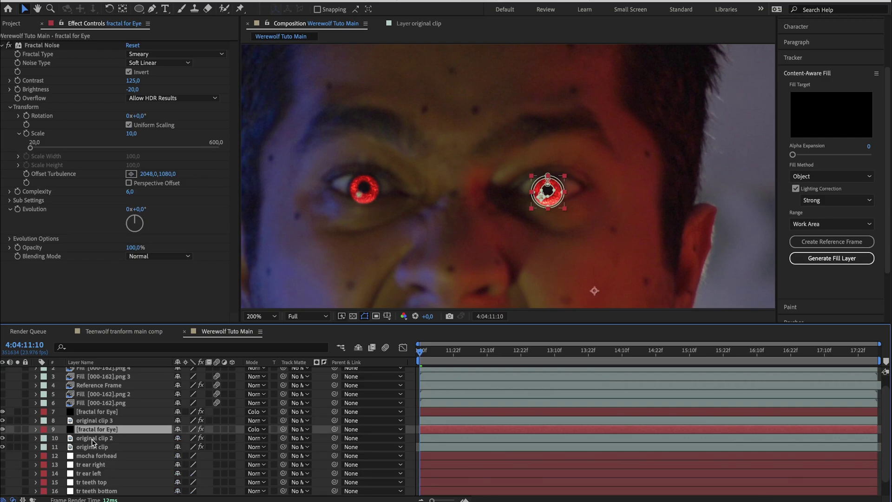
Pre-compose the lower fractal layer together with original clip 2 as "Werewolf tuto red eye L".
left_click(92, 439, "ctrl")
right_click(93, 440)
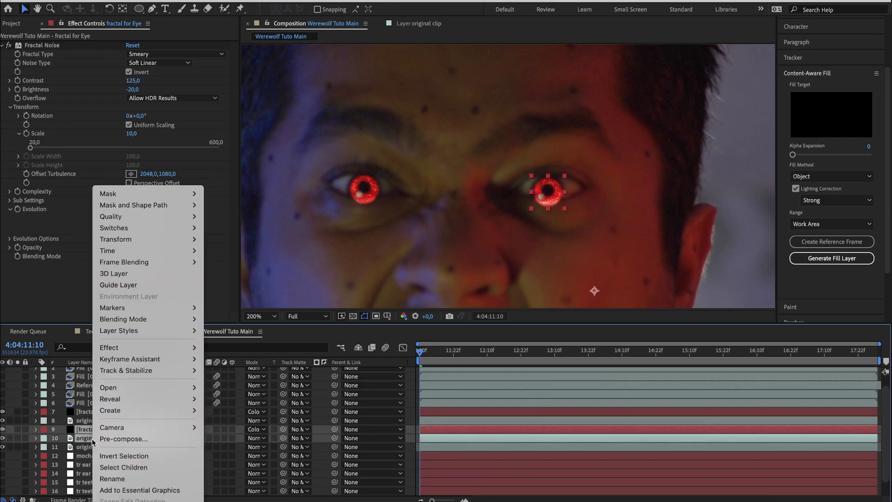
left_click(118, 440)
type("Werewolf tuto red")
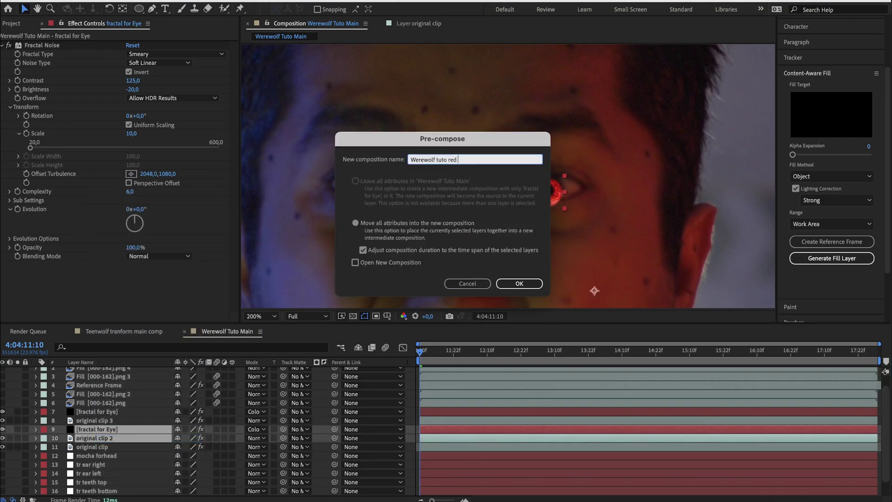
type(" eye L")
key("Return")
Pre-compose the upper fractal layer together with original clip 3 as "Werewolf tuto red eye R".
left_click(112, 419)
left_click(111, 413, "shift")
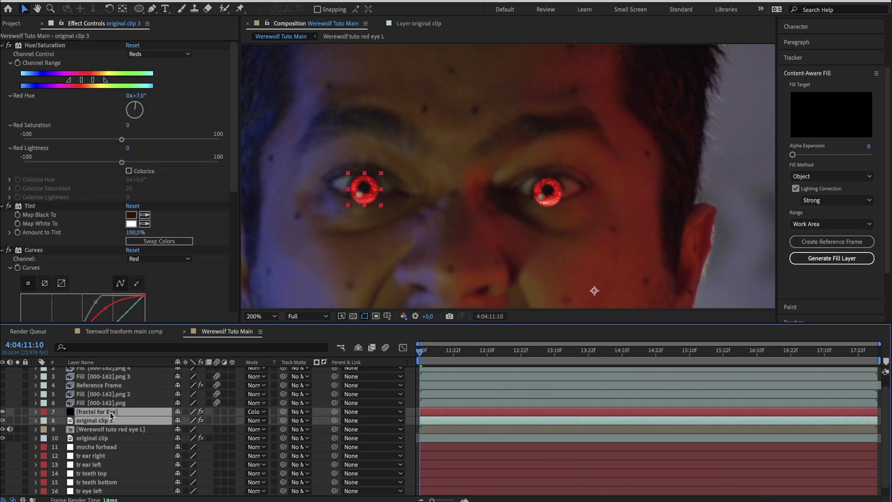
right_click(110, 413)
left_click(127, 437)
type("Werewolf ")
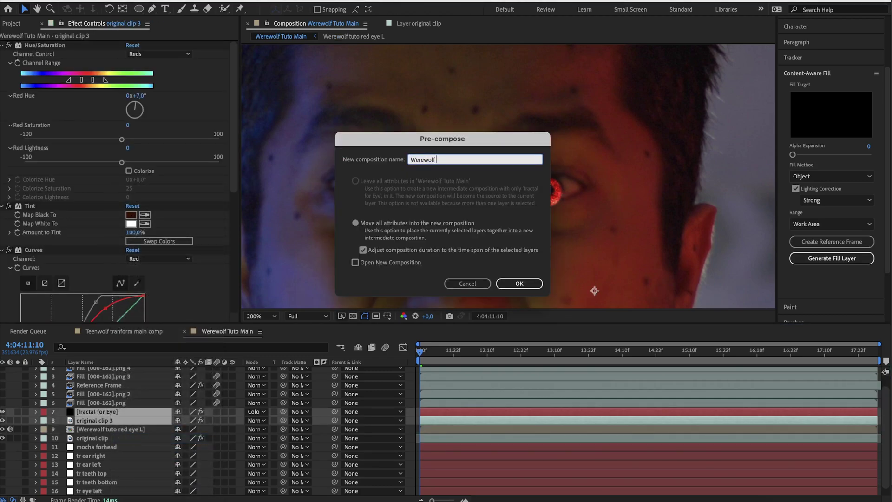
type("tuto red eye R")
key("Return")
Parent red eye L to the tr eye left null and red eye R to tr eye right, and preview the tracking.
left_click(360, 421)
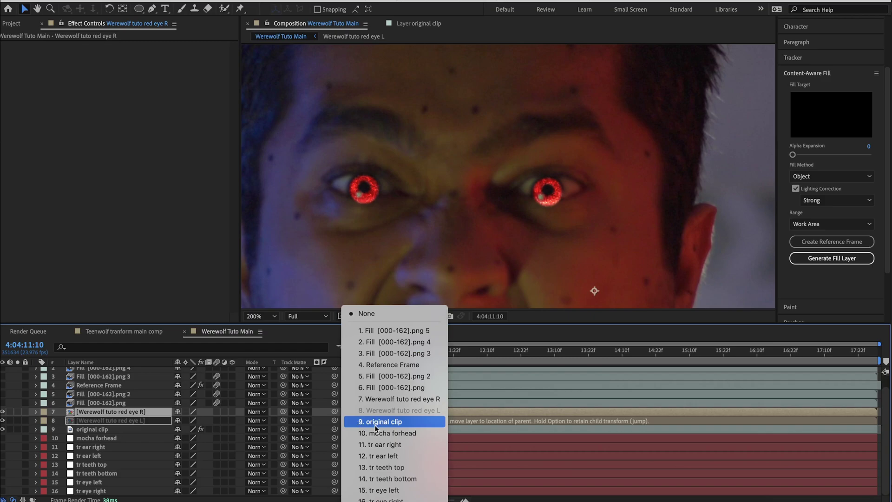
left_click(386, 490)
left_click(374, 412)
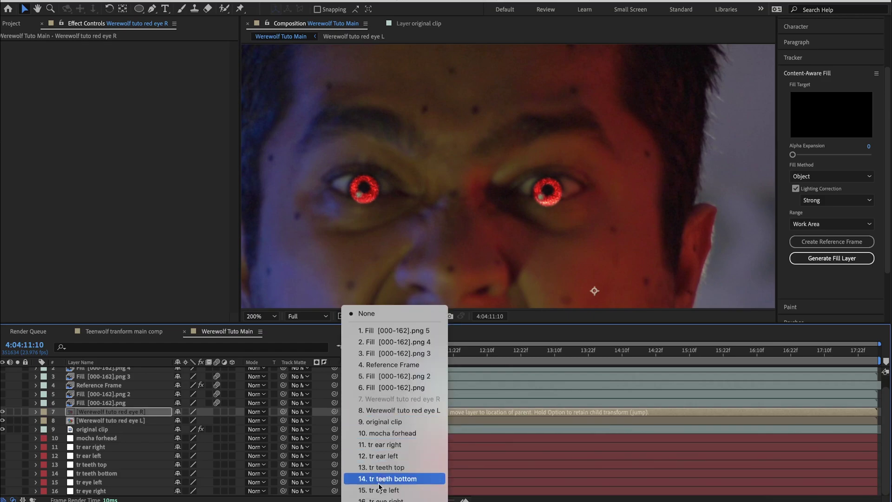
left_click(376, 500)
key("space")
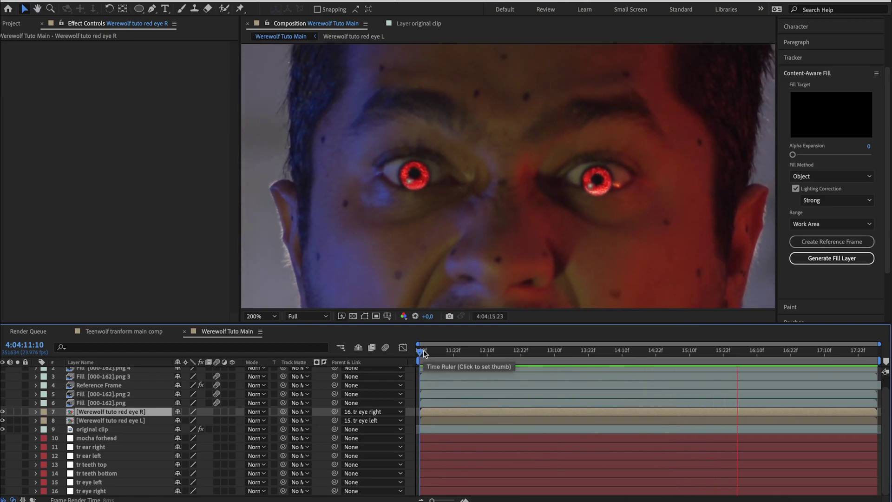
key("space")
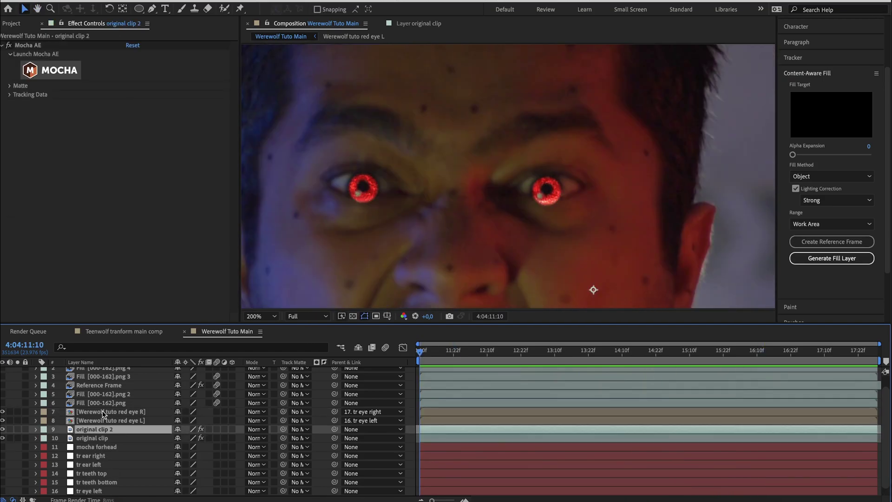
Rename the duplicated original clip "Eye mask matte" and move it above the two red-eye layers.
key("Return")
type("Eye mask matte")
key("Return")
left_click_drag(93, 431, 90, 410)
Hide the Forehead shape in Mocha's matte layers, keep left eye and right eye visible, and create AE masks from them.
left_click(9, 87)
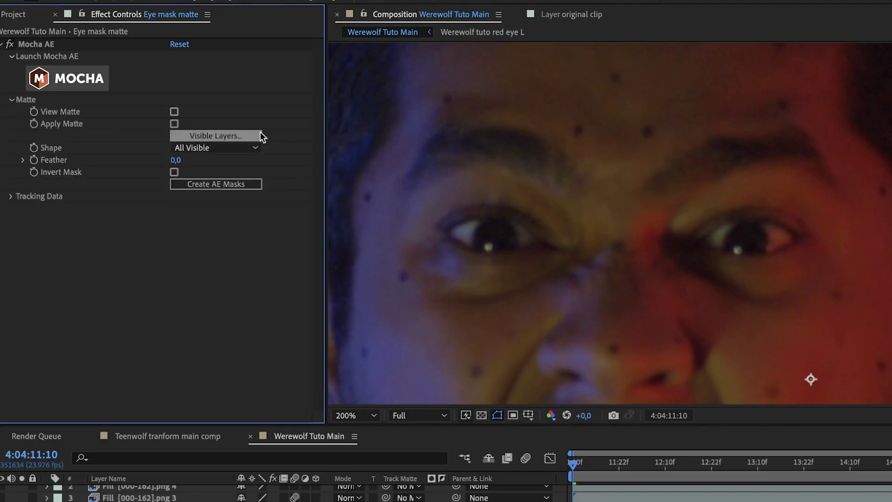
left_click(184, 111)
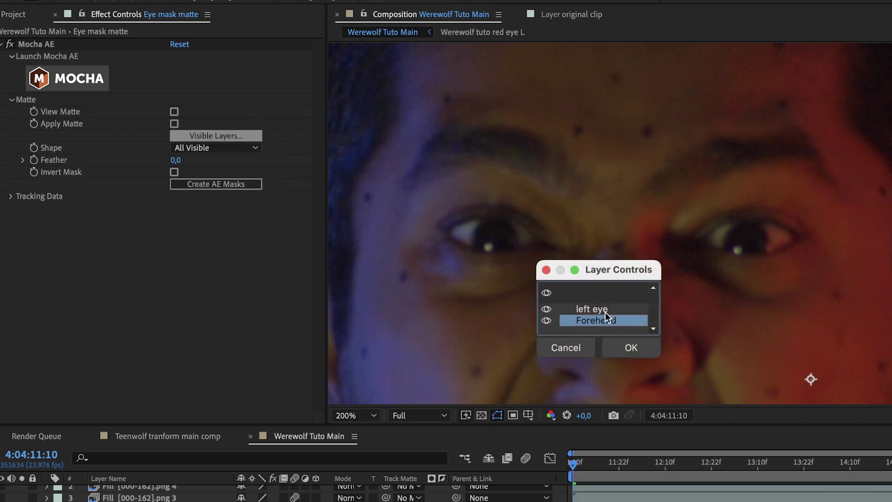
scroll(605, 312, "up", 1)
left_click(605, 311)
scroll(595, 314, "up", 1)
scroll(595, 313, "down", 2)
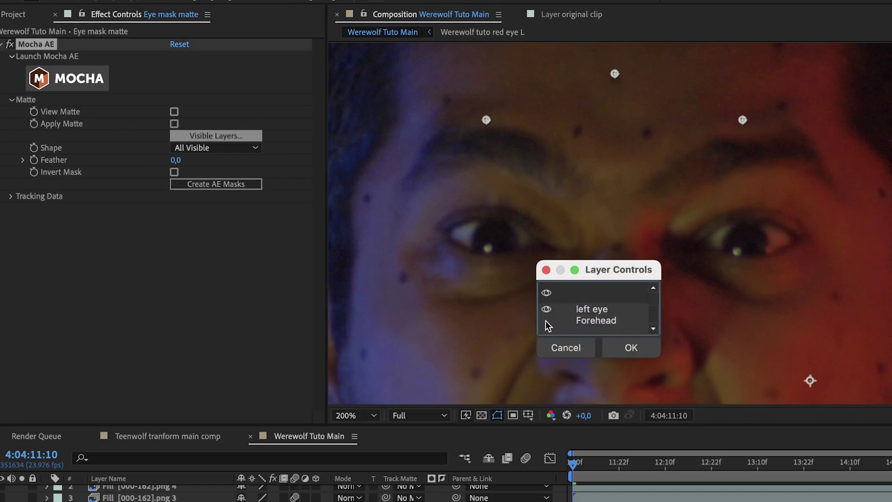
scroll(602, 320, "up", 1)
left_click(606, 321)
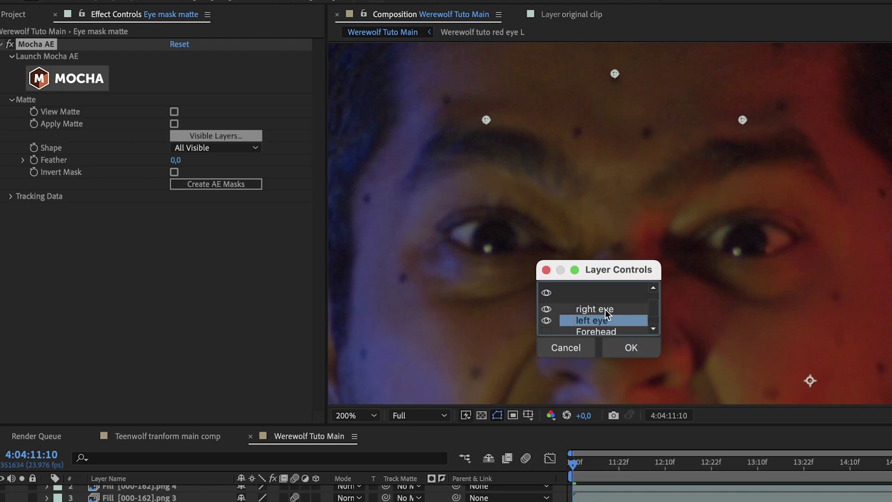
left_click(605, 309)
left_click(621, 348)
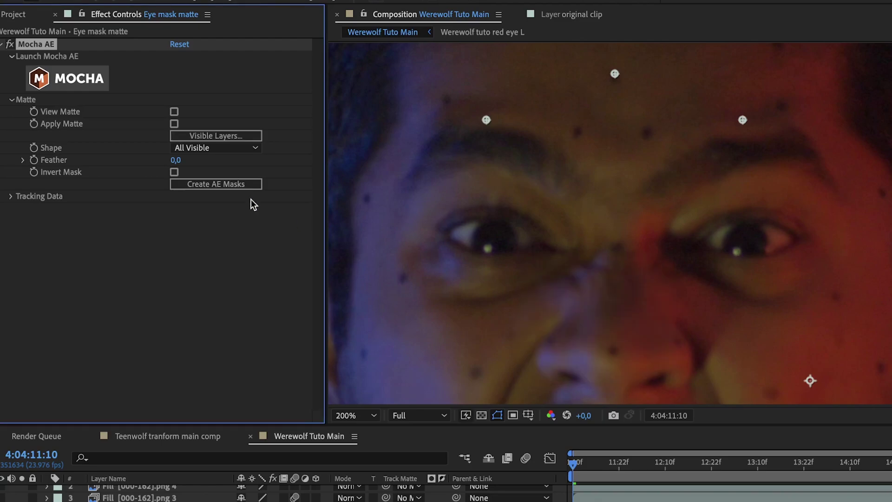
left_click(230, 184)
Apply a Tint effect to the Eye mask matte layer and map its white to black.
key("ctrl+space")
type("ti")
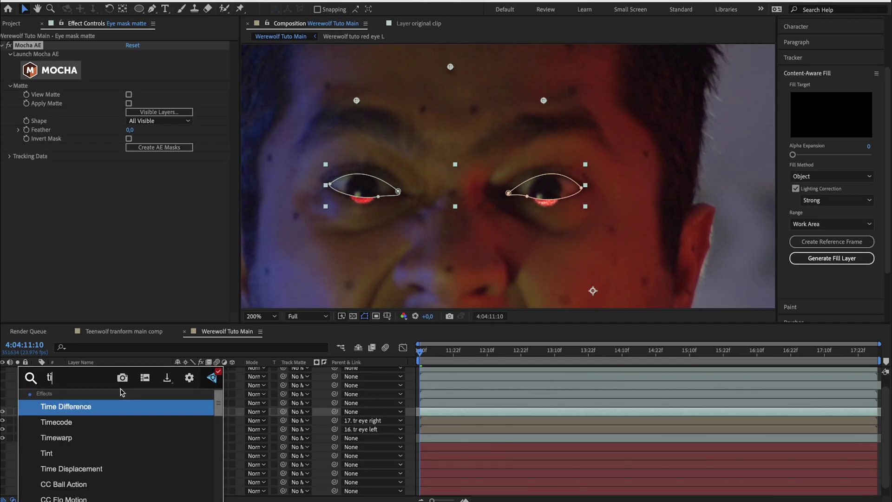
type("nt")
key("Return")
left_click(132, 183)
left_click_drag(626, 268, 517, 314)
key("Return")
Use the Eye mask matte layer as the track matte for both red-eye layers.
left_click(121, 420)
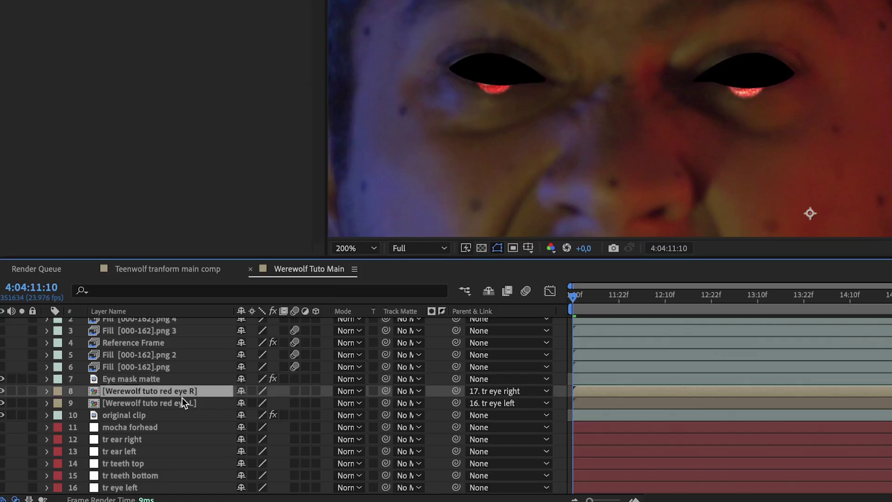
left_click(182, 398, "shift")
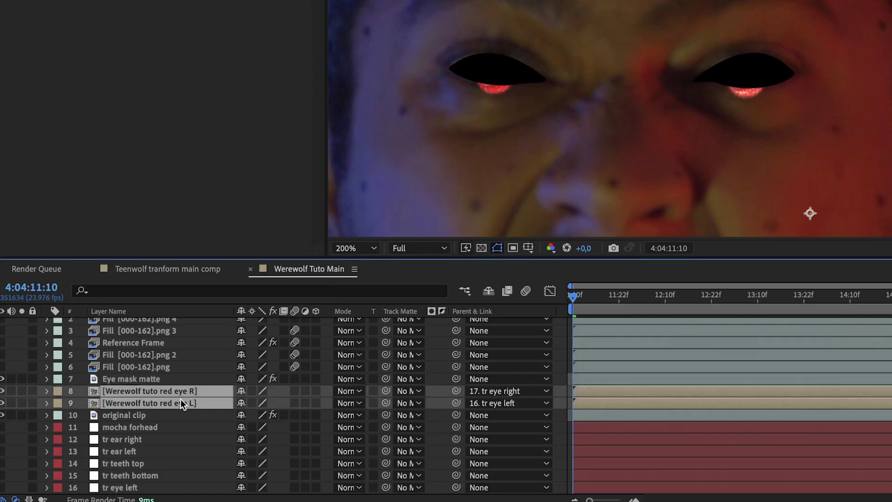
left_click(409, 391)
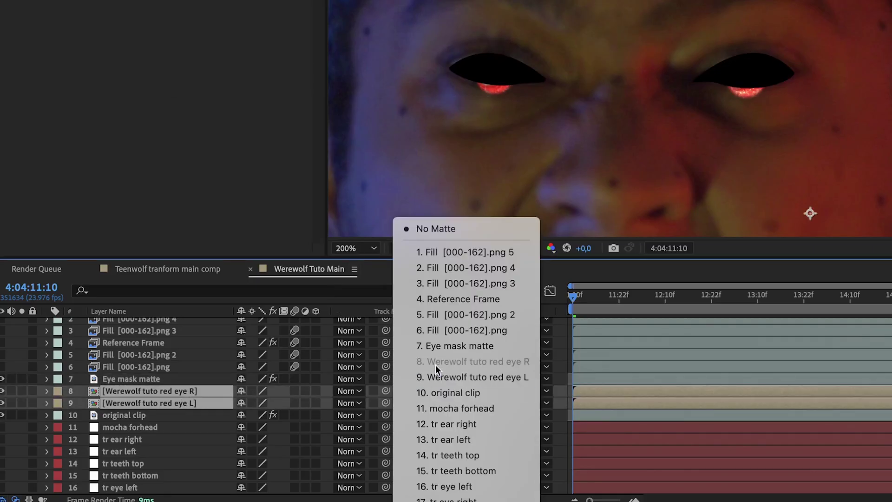
left_click(447, 347)
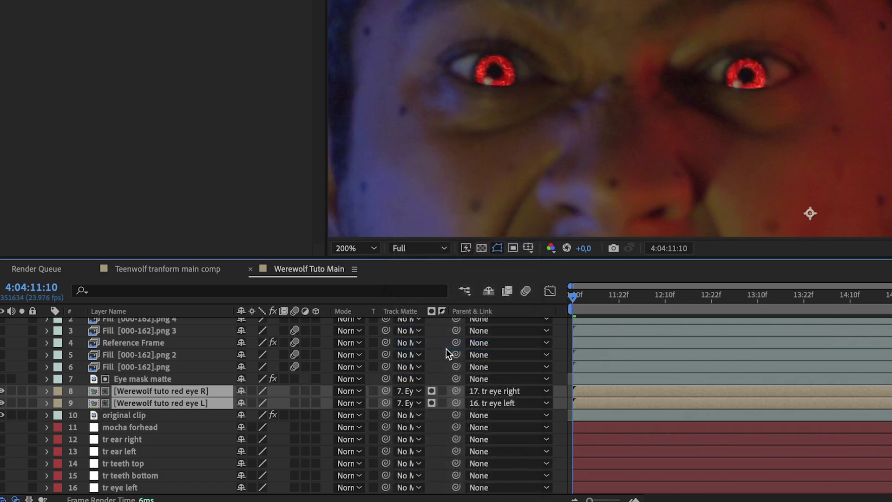
Increase the mask feather on the Eye mask matte layer to soften the eyelid edges over the red eyes.
left_click(149, 380)
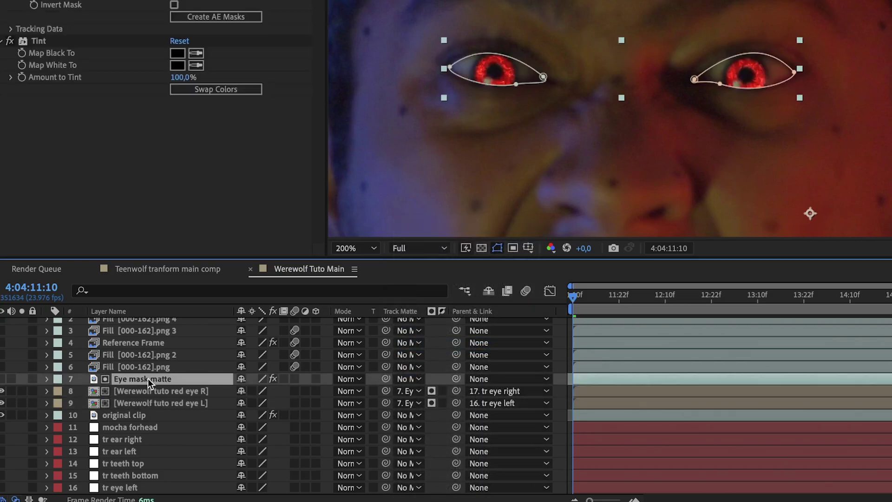
key("f")
key("period")
left_click_drag(268, 404, 279, 405)
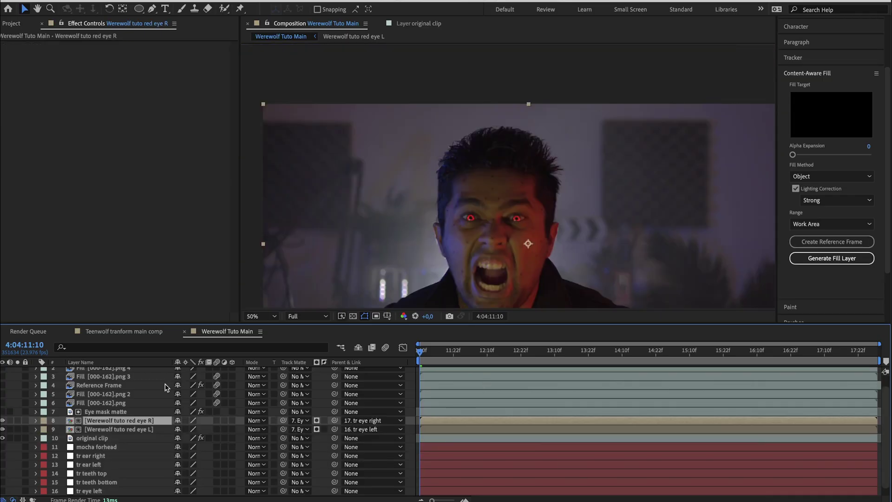
Duplicate the original clip layer, move the copy above Eye mask matte, and delete the copy's effect.
left_click(96, 439)
key("ctrl+d")
left_click_drag(96, 439, 101, 412)
left_click(36, 45)
key("Delete")
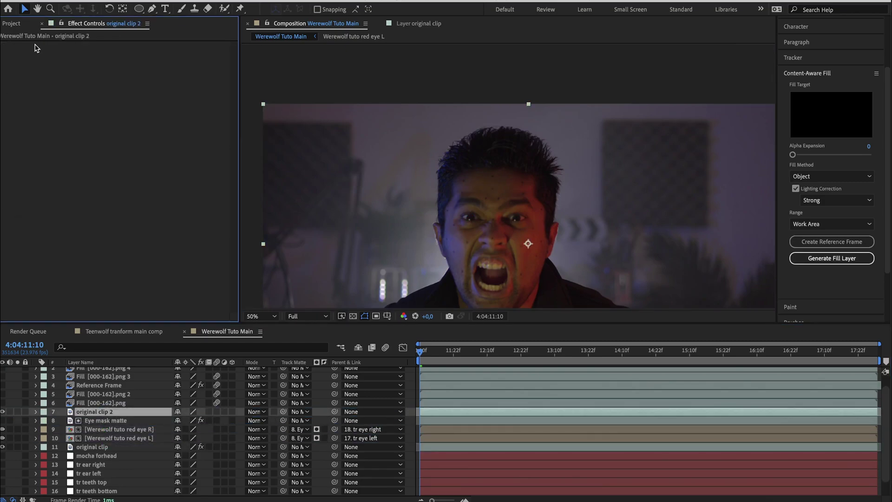
Apply Liquify to original clip 2 and warp the tops of both ears outward into long points.
scroll(566, 236, "up", 2)
key("ctrl+space")
type("lliquify")
key("Return")
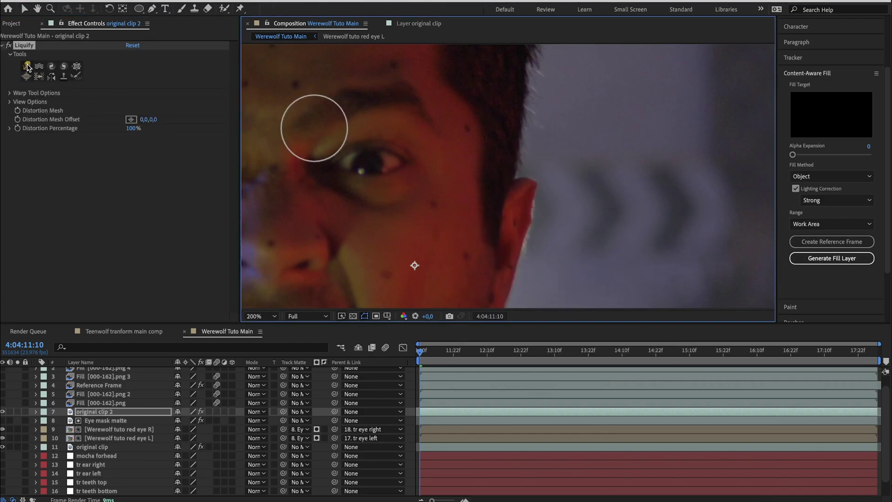
left_click_drag(540, 168, 523, 169, "ctrl")
mouse_move(521, 200)
left_mouse_down()
mouse_move(572, 135)
mouse_move(577, 141)
mouse_move(541, 172)
mouse_move(569, 144)
left_mouse_up()
left_click_drag(316, 213, 264, 112)
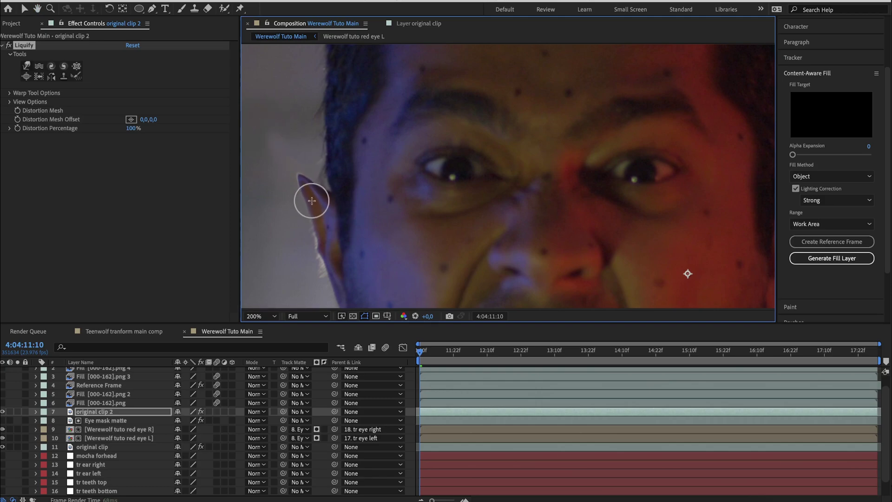
scroll(386, 168, "down", 2)
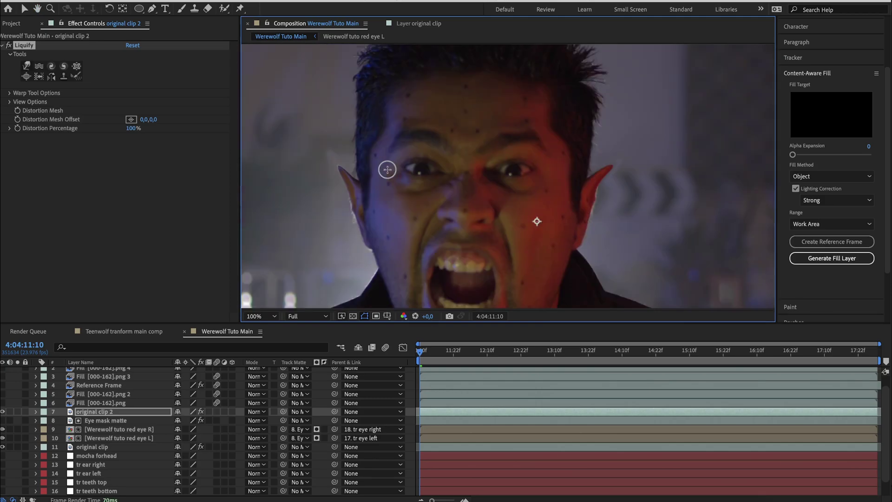
Freeze original clip 2 on the current frame at 4:04:11:10.
right_click(102, 413)
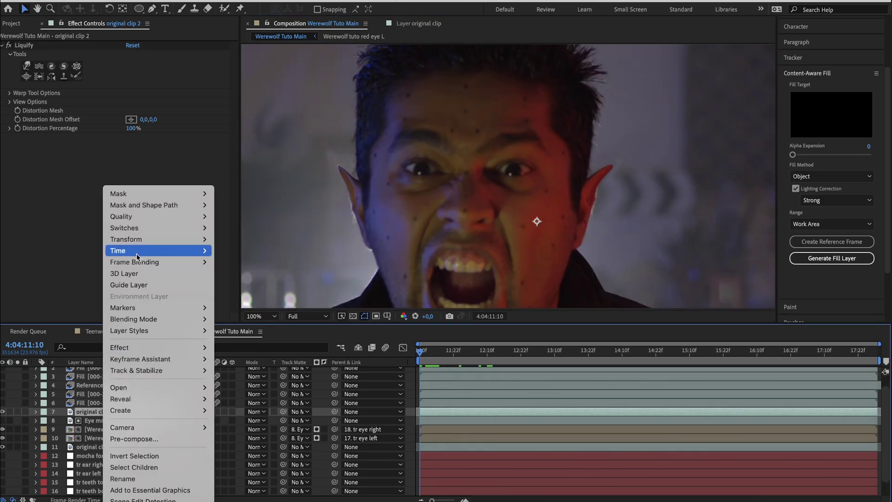
mouse_move(139, 251)
left_click(239, 285)
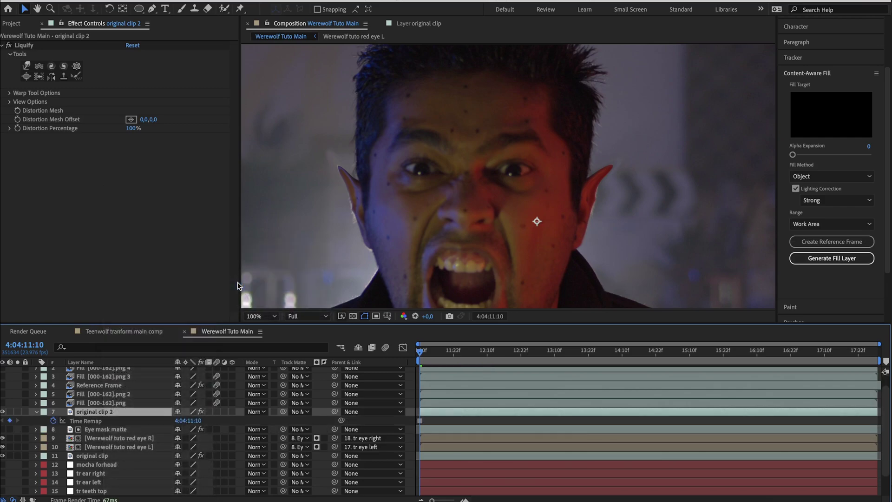
Try to animate Liquify's Distortion Percentage with a keyframe of 0% and play it back.
left_click(439, 355)
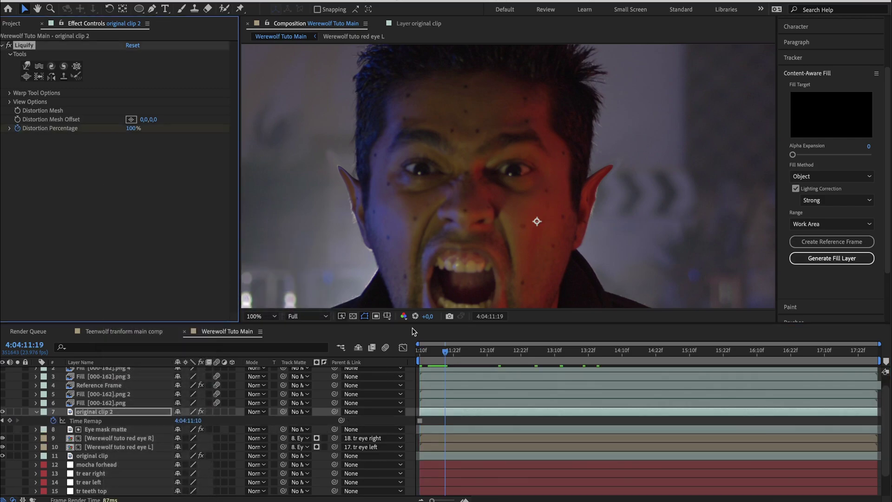
left_click_drag(445, 357, 429, 357)
left_click(132, 128)
type("0")
key("Return")
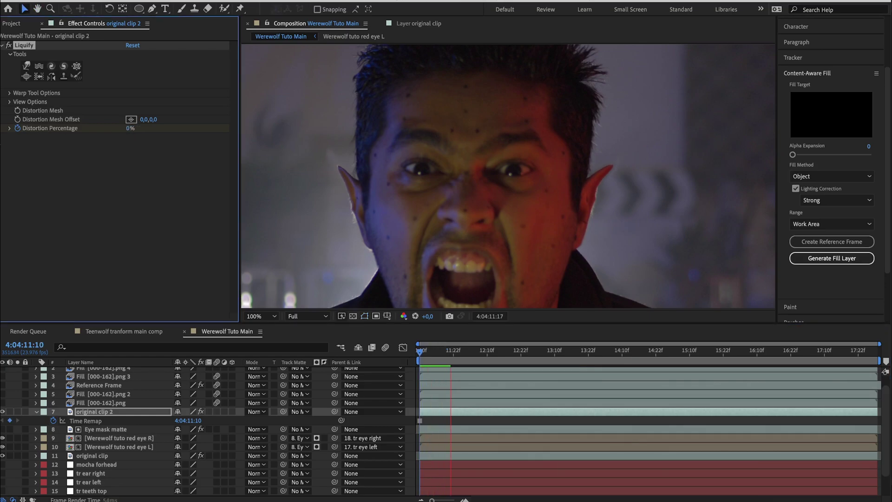
key("space")
left_click(434, 355)
key("super+z")
Pre-compose original clip 2 as "Werewolf tuto ears", moving all attributes into the new composition.
right_click(429, 413)
left_click(453, 439)
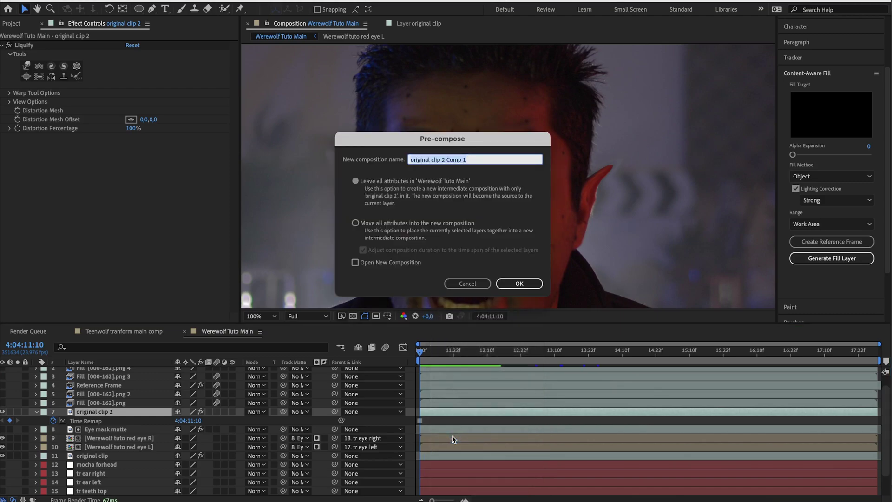
type("Werewolf tuto ears")
left_click(339, 222)
key("Return")
Apply the Noise effect to the Werewolf tuto ears layer and set its amount to 2.5%.
key("ctrl+space")
type("nois")
key("Down")
key("Down")
key("Down")
key("Return")
left_click(130, 54)
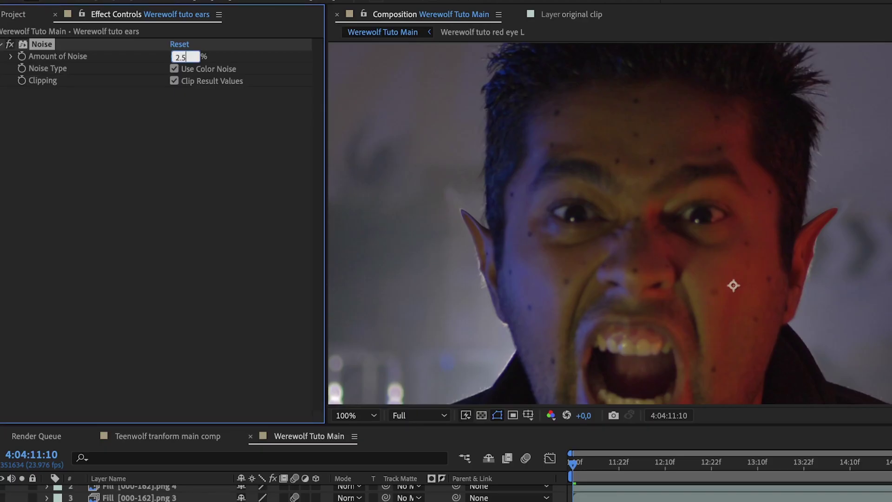
type("2.5")
key("Return")
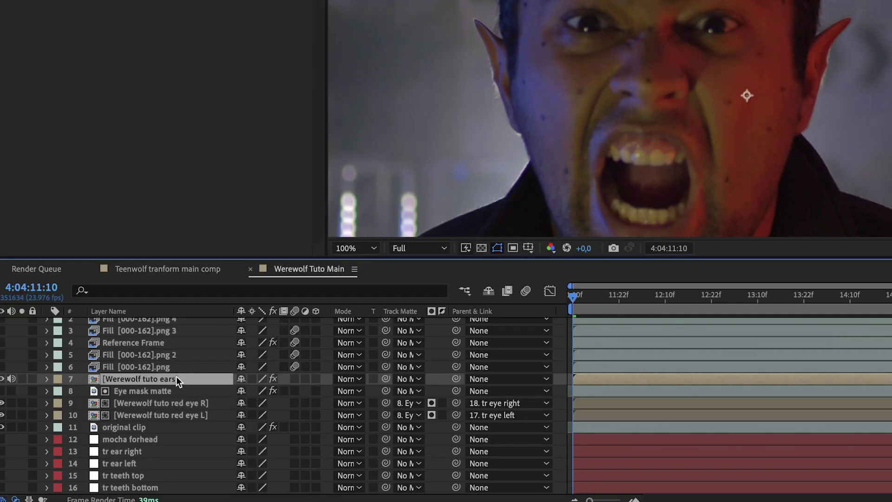
Rename the ears layer "Werewolf tuto ears L" and duplicate it as "Werewolf tuto ears R".
key("Return")
type("L")
key("Return")
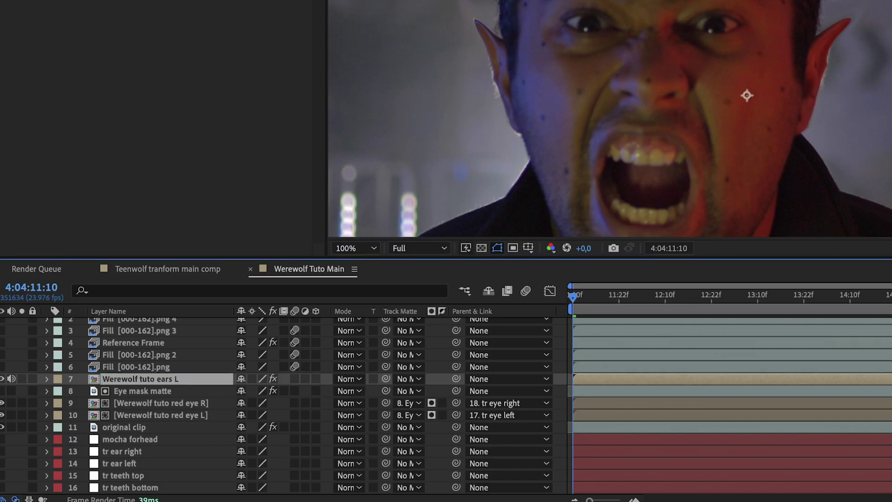
key("ctrl+d")
key("Return")
key("End")
type("R")
key("Return")
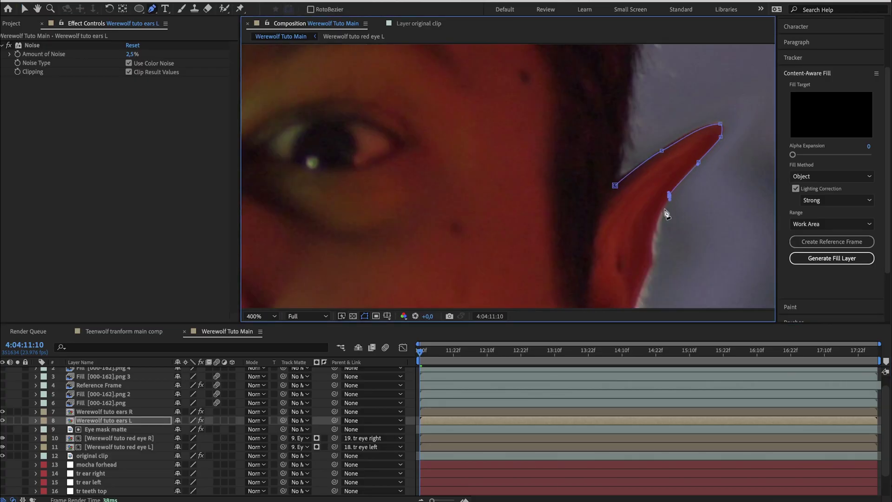
Draw a closed Pen mask around the pointed tip of the red-lit ear on Werewolf tuto ears L.
left_click(655, 227)
left_click(651, 245)
left_click_drag(623, 249, 614, 244)
left_click(605, 231)
left_click(610, 200)
left_click(615, 186)
Set the mask feather on Werewolf tuto ears L to 2.1 pixels.
left_click(104, 421)
key("f")
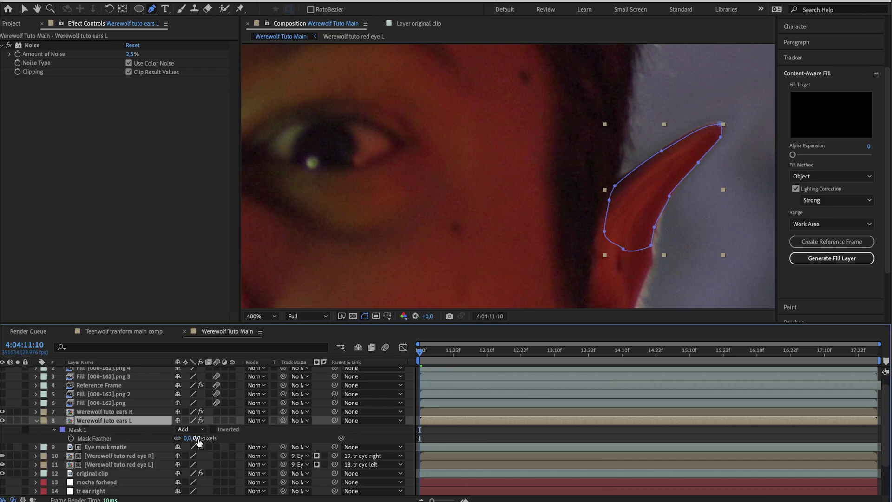
left_click_drag(199, 438, 206, 439)
left_click(442, 436)
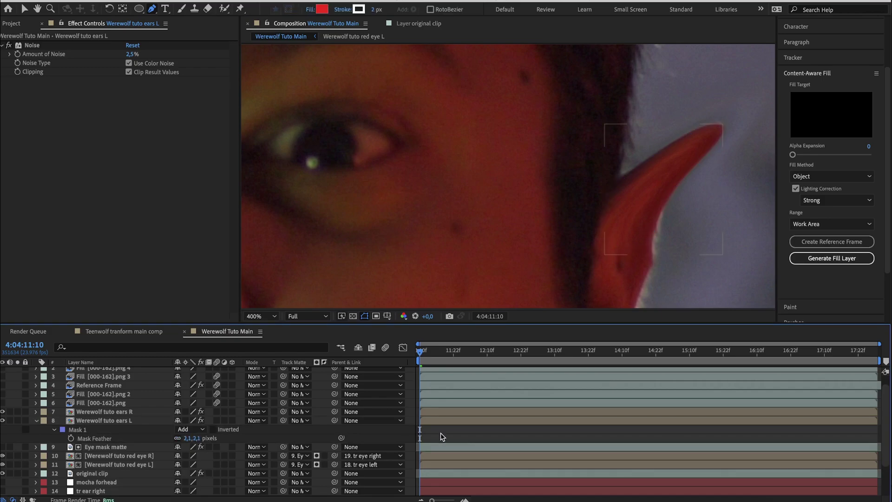
Parent Werewolf tuto ears L to the tr ear left null and preview the tracked ear.
left_click(434, 423)
left_click(372, 420)
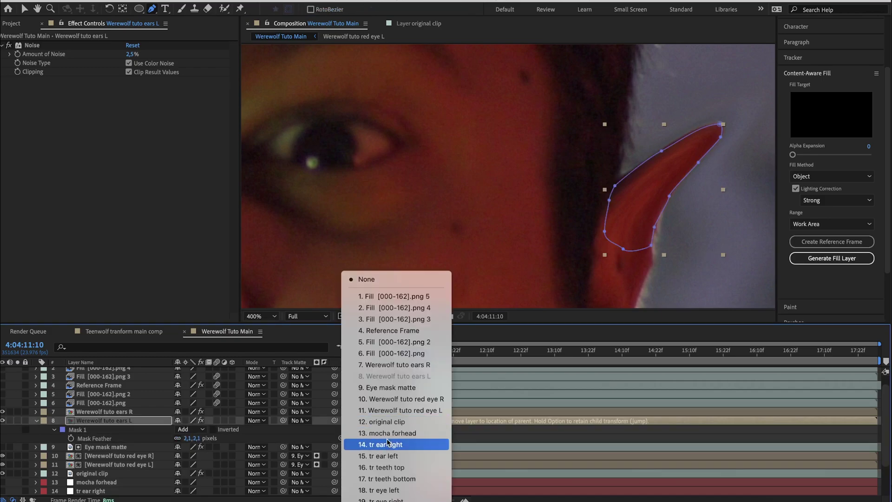
left_click(391, 455)
key("slash")
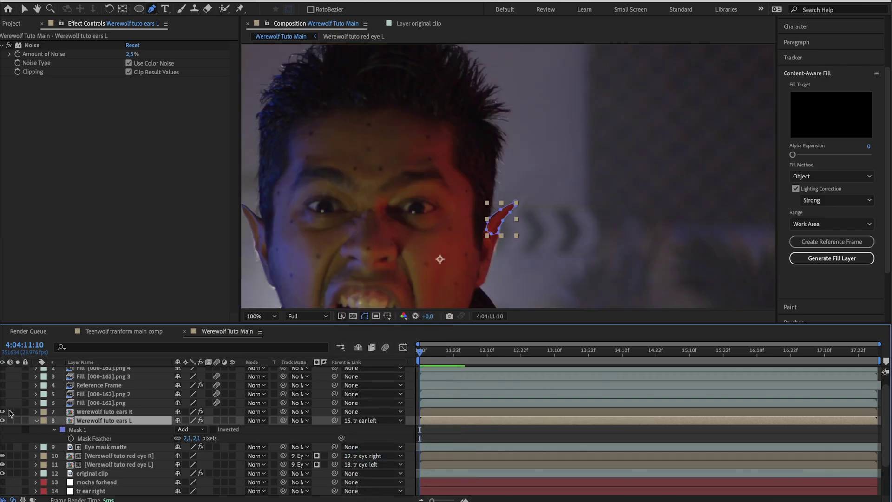
left_click(3, 421)
key("space")
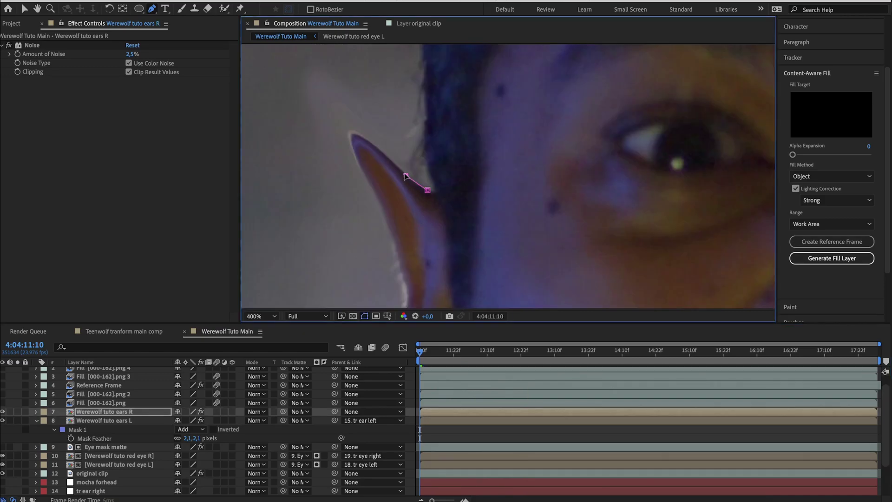
Draw a Pen mask around the blue-lit ear's pointed tip on Werewolf tuto ears R and play back both ears.
left_click(405, 175)
left_click(379, 148)
left_click(360, 136)
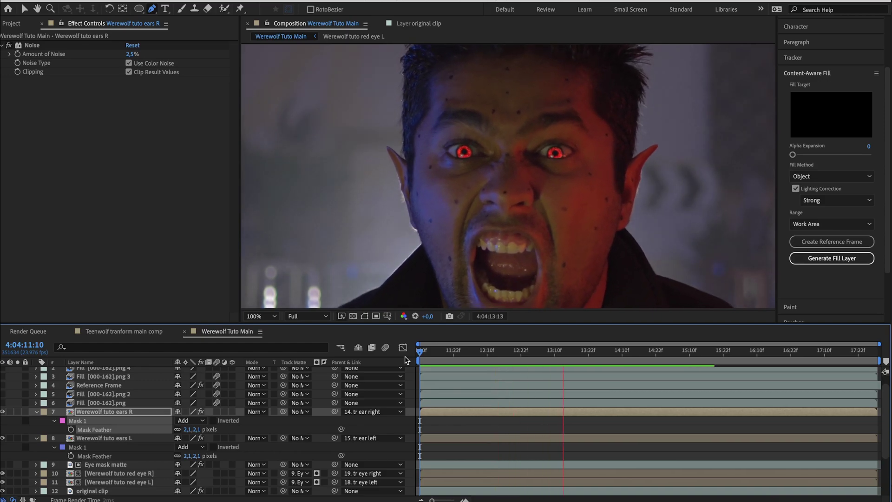
left_click(490, 351)
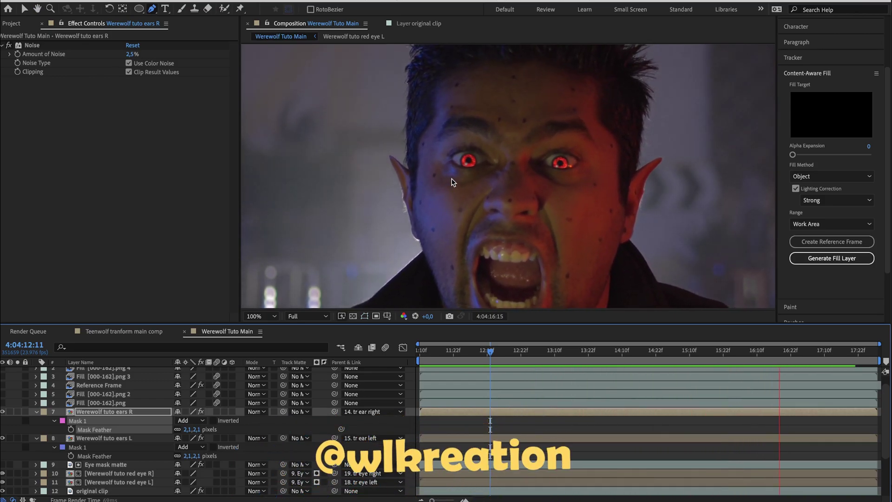
key("space")
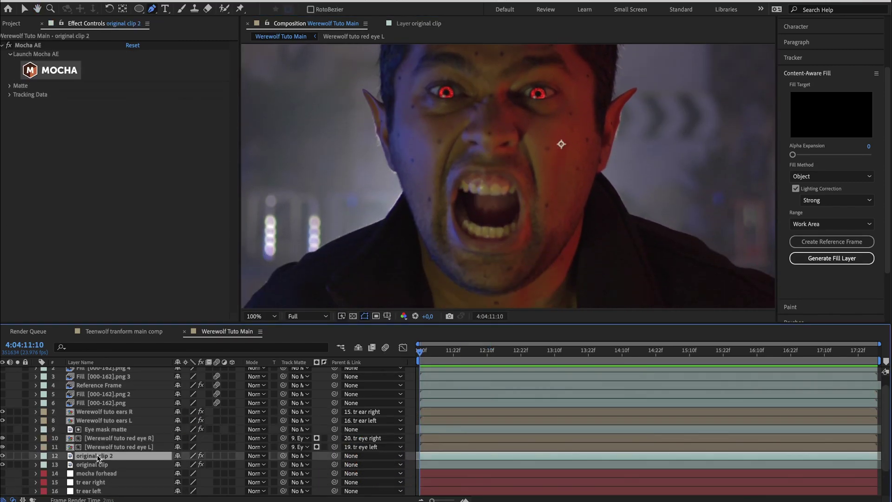
Move original clip 2 above the ear layers and apply Liquify to it for shaping the teeth into fangs.
left_click_drag(98, 458, 123, 413)
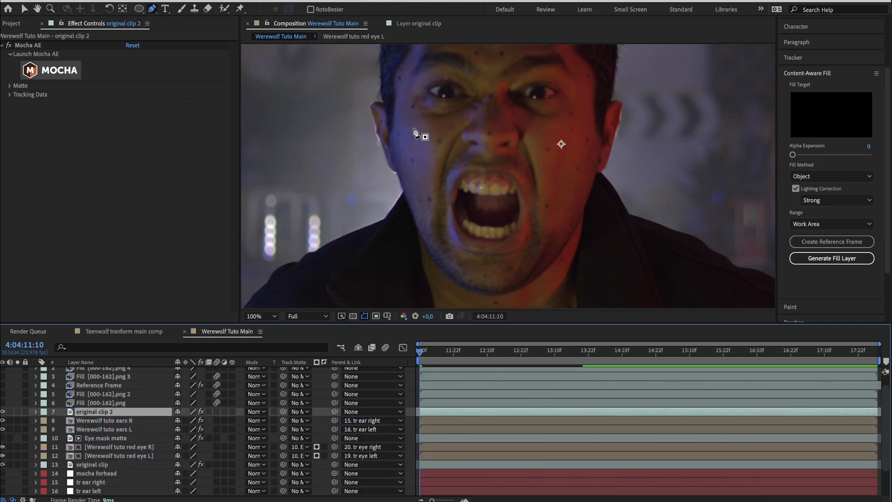
key("ctrl+space")
type("liq")
key("Return")
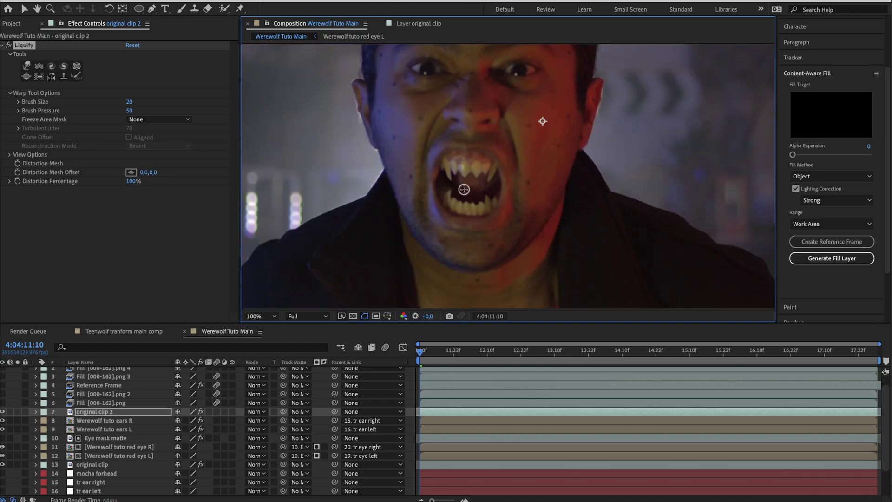
Freeze the fanged original clip 2 layer on the current frame.
left_click(441, 414)
right_click(441, 414)
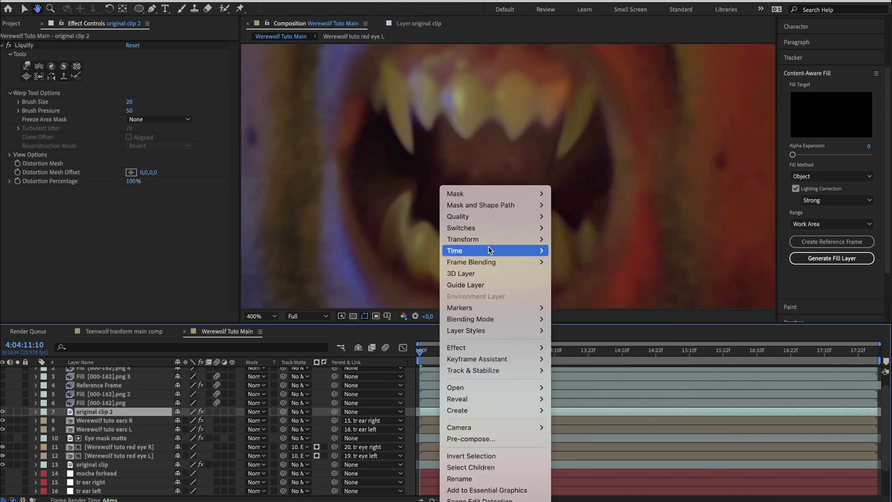
mouse_move(468, 249)
left_click(600, 271)
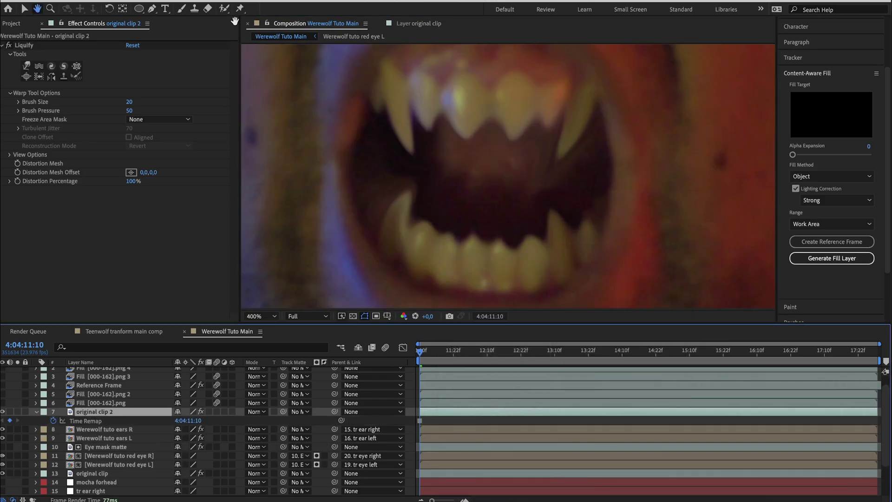
Open original clip 2 in its layer view with the Brush tool and set the brush flow to 4%.
left_click(182, 9)
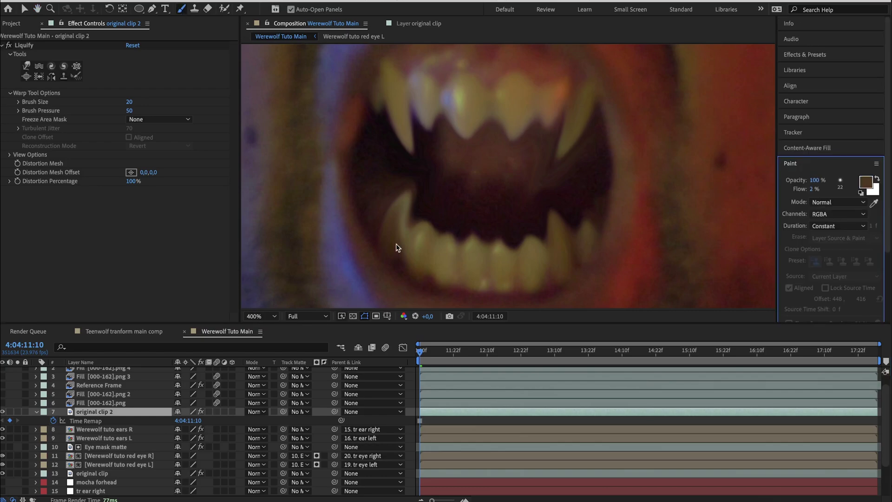
double_click(453, 413)
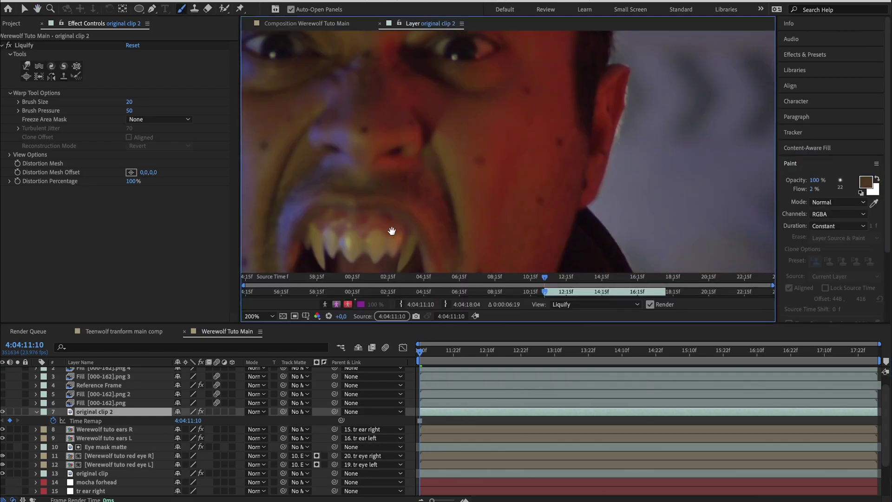
left_click_drag(389, 232, 488, 119)
left_click(408, 130)
left_click(813, 141)
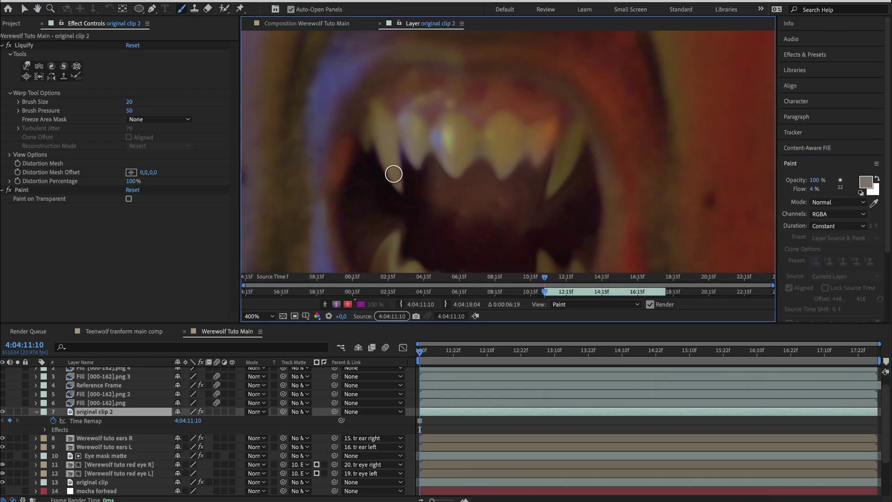
Sample colours from the mouth and teeth and paint shading around the fangs with a smaller brush.
scroll(560, 177, "down", 3)
left_click(874, 203)
left_click(390, 184)
left_click_drag(391, 184, 386, 202)
key("comma")
key("period")
left_click(874, 203)
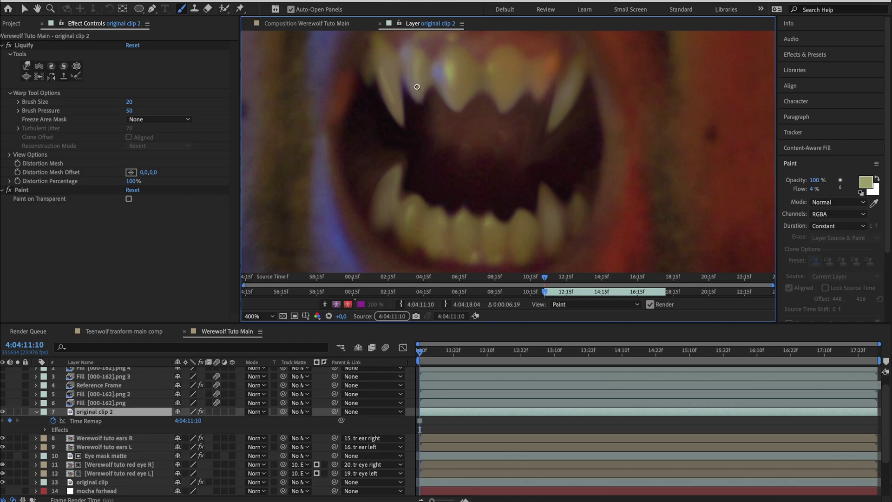
Inspect the painted upper and lower fangs both close up and in the context of the whole face.
scroll(567, 103, "down", 3)
scroll(459, 123, "left", 3)
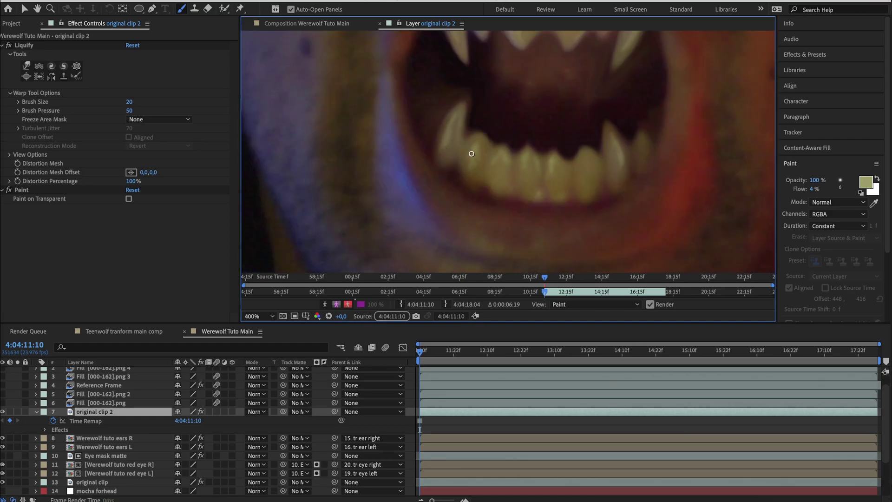
scroll(589, 158, "up", 7)
scroll(517, 183, "left", 2)
scroll(619, 154, "down", 4)
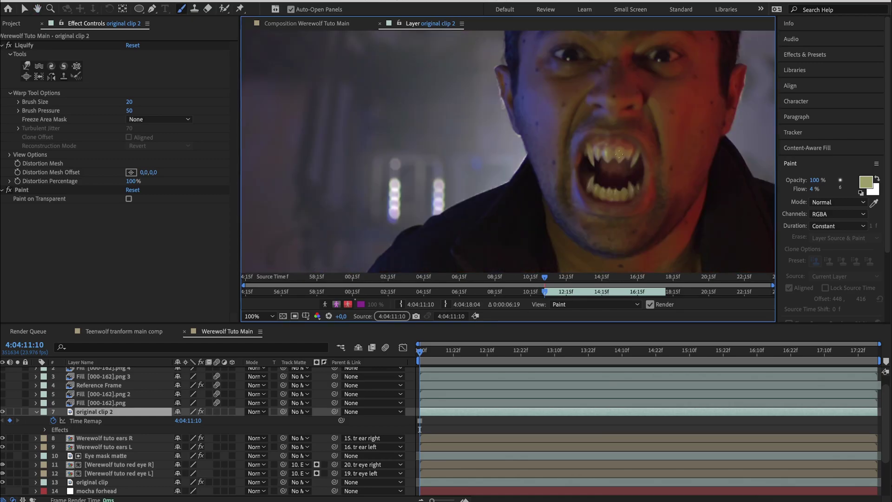
key("h")
left_click_drag(620, 154, 513, 168)
scroll(521, 152, "up", 2)
Pre-compose the painted original clip 2 layer as "Werewolf tuto fangs".
right_click(122, 412)
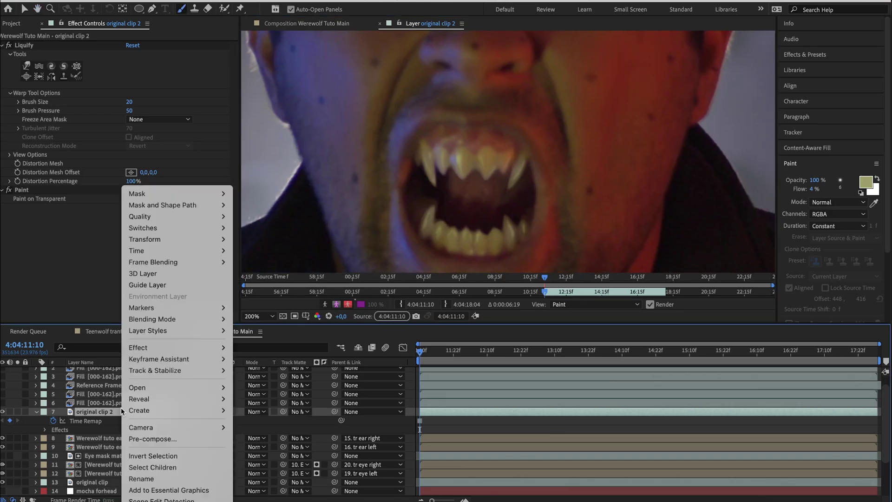
left_click(140, 438)
type("Werewolf tuto fangs")
key("Return")
Copy the Noise effect from Werewolf tuto ears R onto the fangs layer and rename that layer "Werewolf tuto fangs T".
key("ctrl+Down")
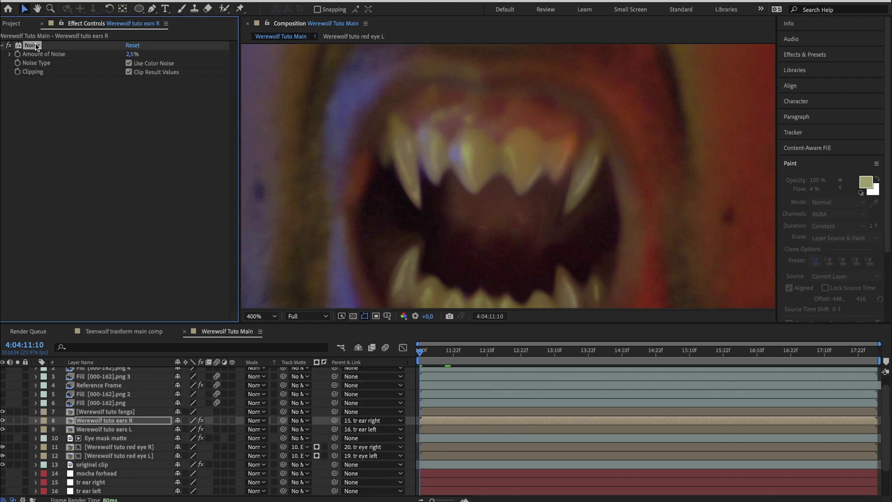
left_click(113, 411)
key("ctrl+v")
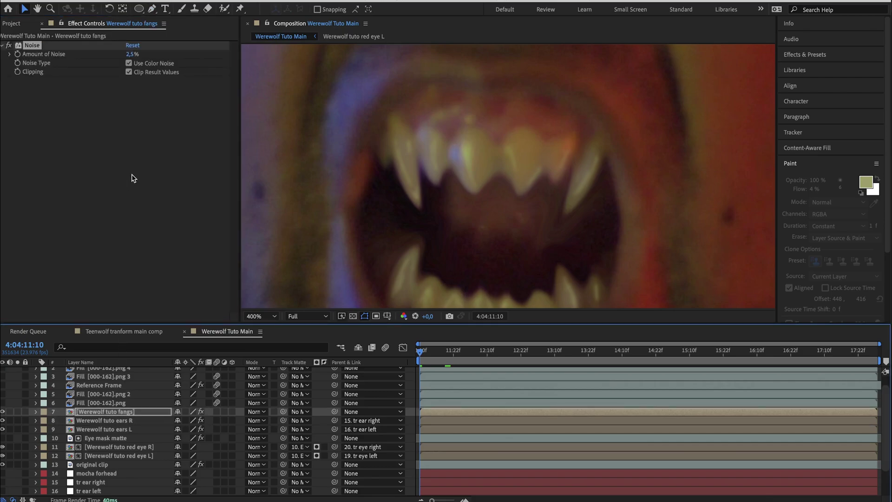
key("Return")
key("Return")
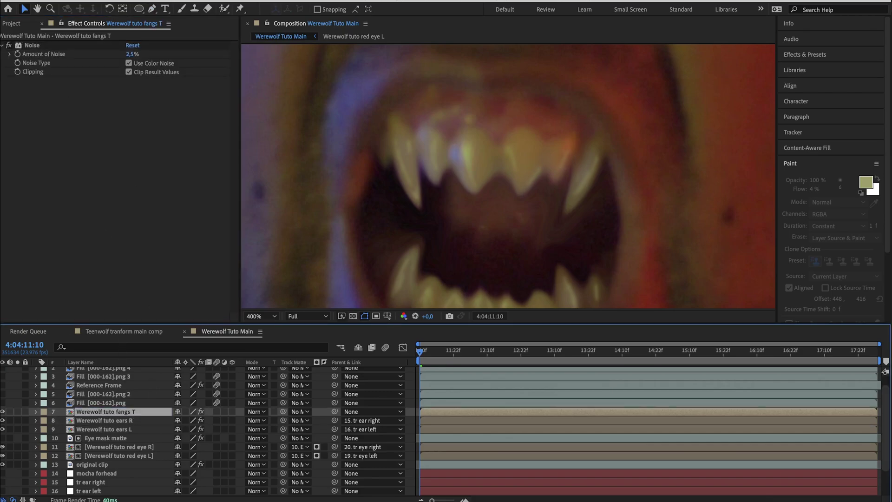
Duplicate the Werewolf tuto fangs T layer and rename the copy "Werewolf tuto fangs B".
key("ctrl+d")
key("Return")
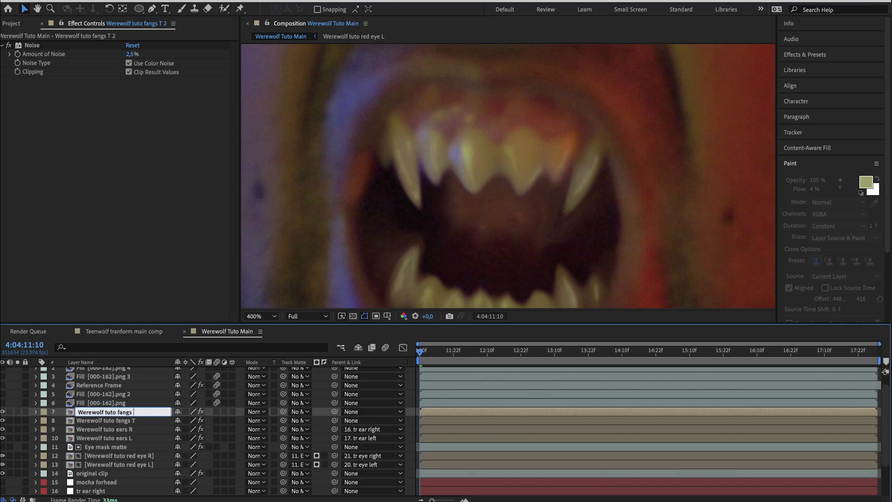
key("Return")
Mask the lower teeth and fangs on Werewolf tuto fangs B and parent the layer to tr teeth bottom.
left_click(417, 161)
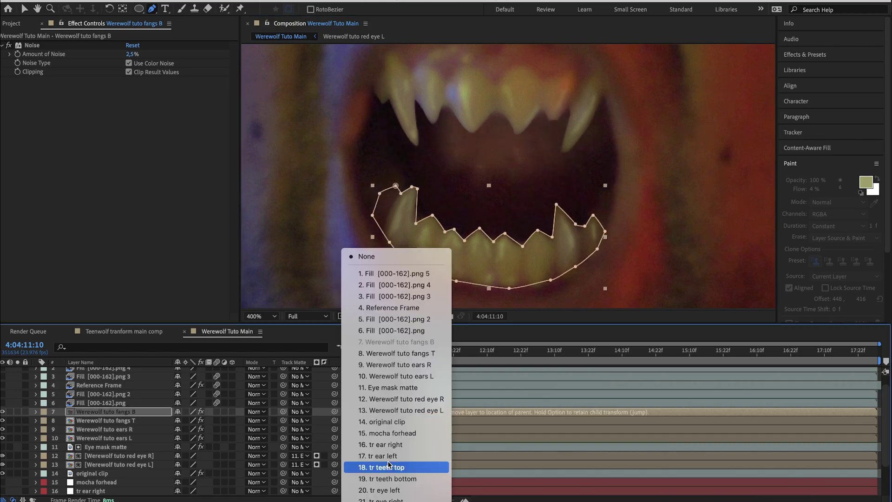
left_click(388, 470)
Feather the fangs B mask by 2.2 pixels, feather the fangs T mask as well, and play back the result.
key("f")
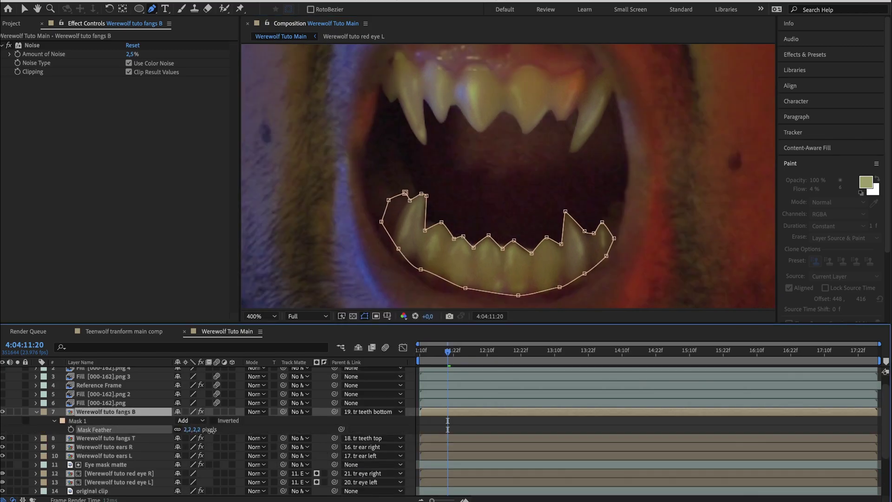
left_click(105, 439)
left_click_drag(211, 430, 212, 456)
key("f")
left_click_drag(449, 354, 407, 354)
key("space")
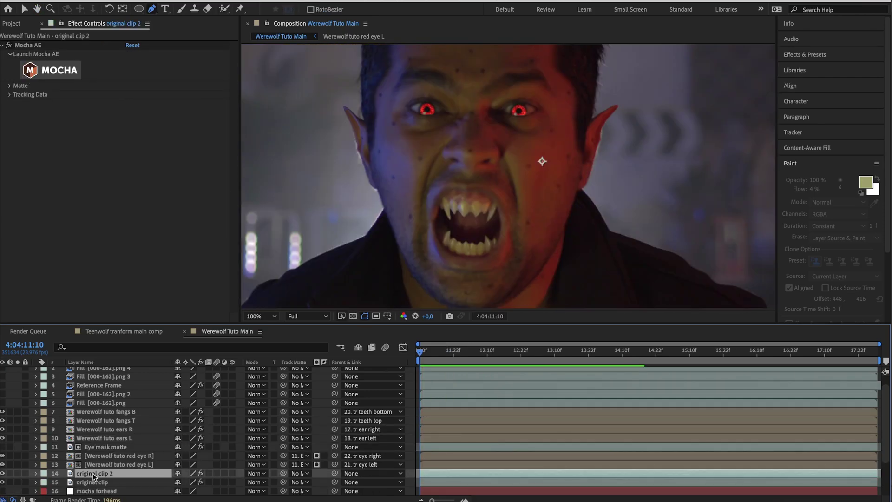
Move the duplicated original clip directly above the fangs layers and rename it "lip".
left_click_drag(93, 474, 93, 412)
type("p")
key("Return")
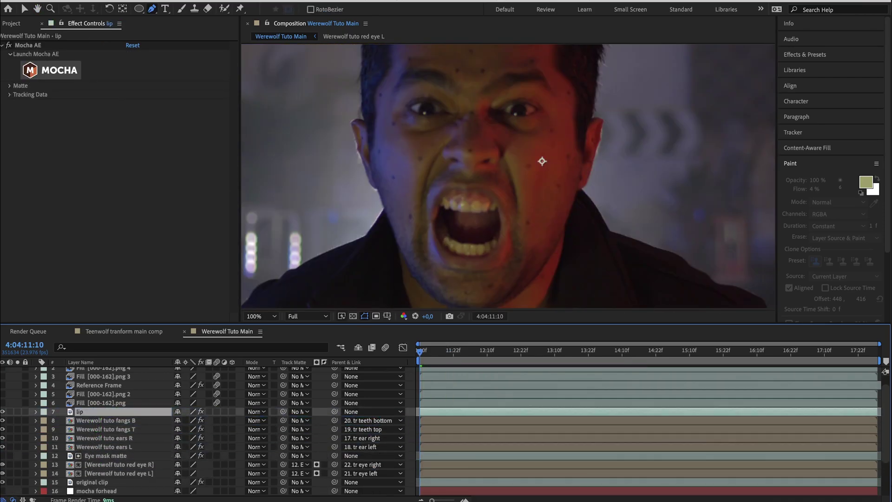
Choose the lip shape in the Mocha AE matte's visible layers and create AE masks from it on the lip layer.
left_click(10, 86)
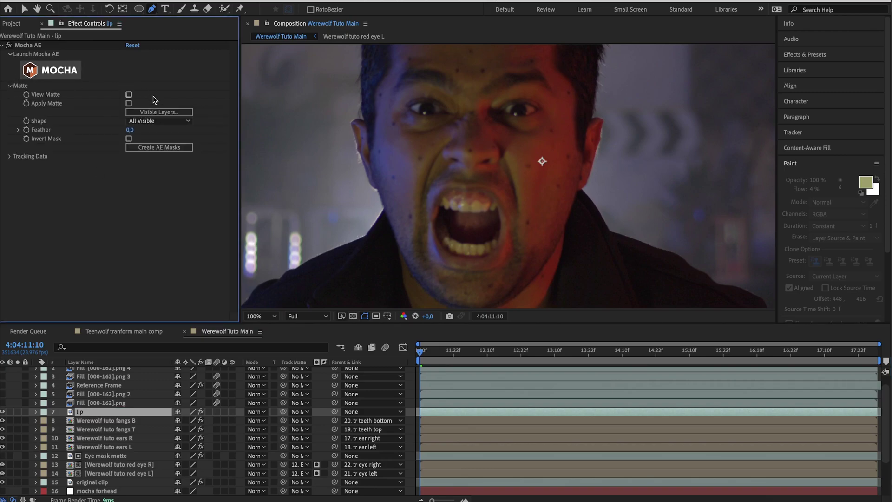
left_click(154, 112)
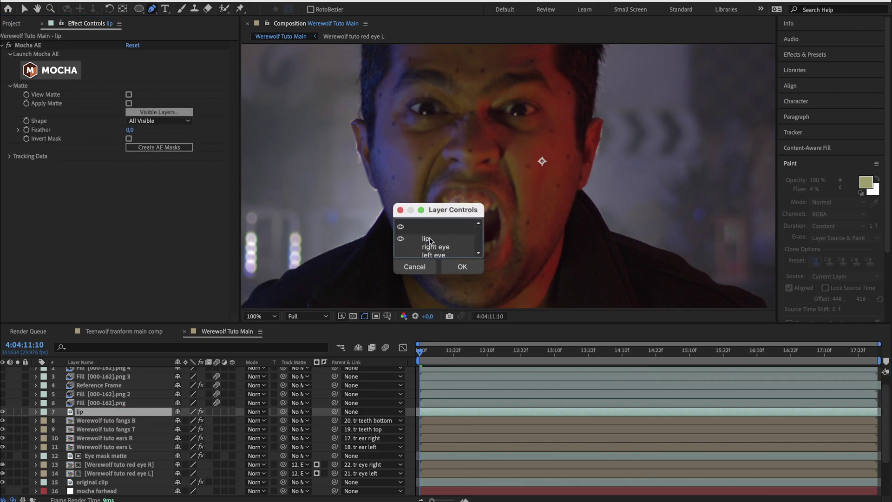
left_click(458, 267)
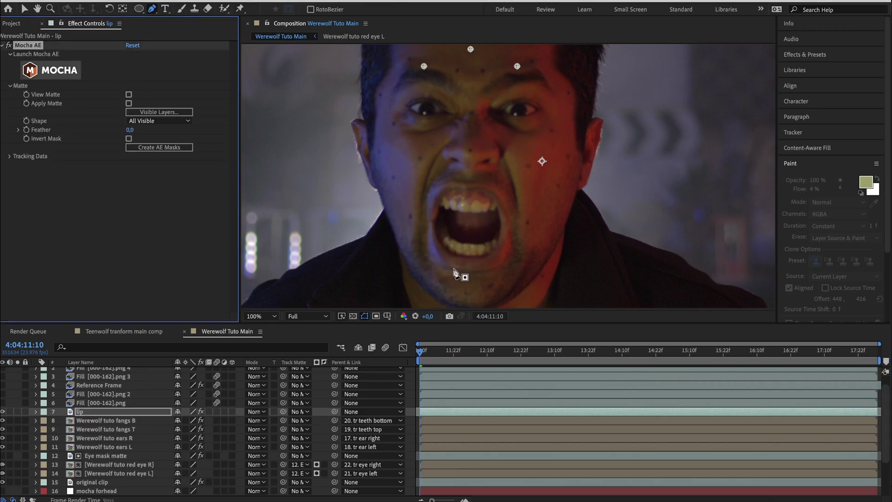
left_click(177, 146)
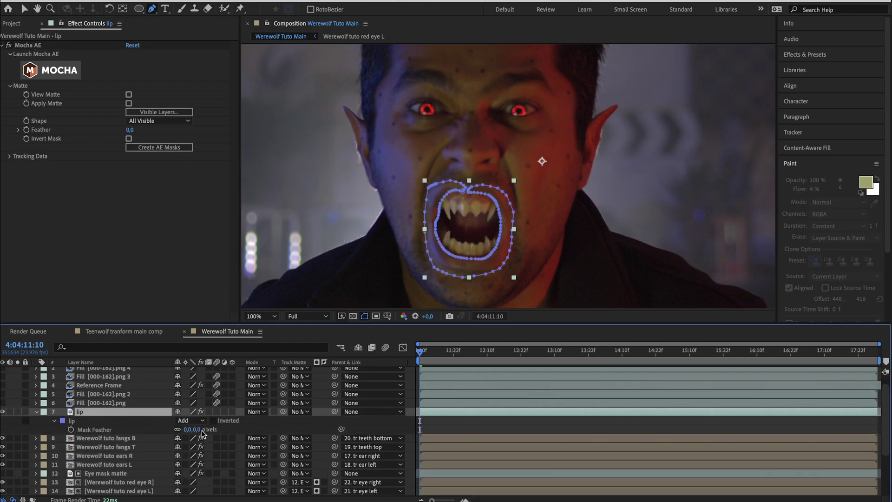
Feather the lip mask by 2.5 pixels, hide the mask outlines and play back the shot.
left_click_drag(199, 430, 205, 431)
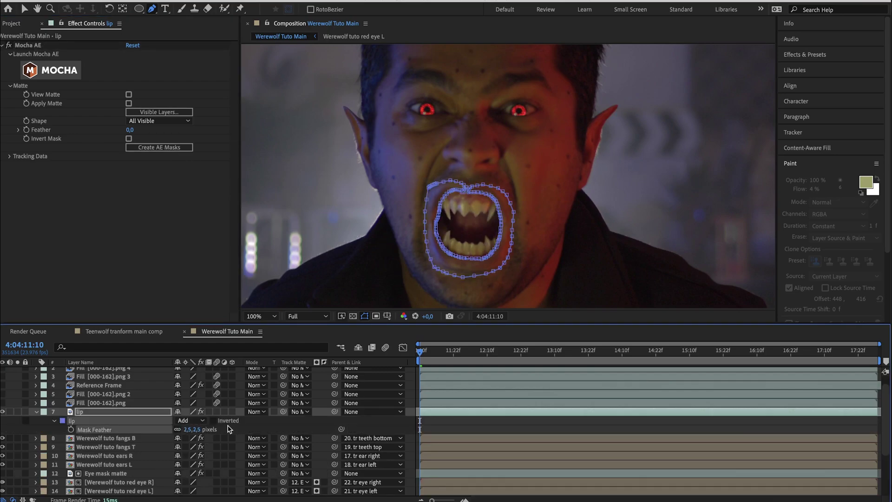
key("super+shift+h")
key("space")
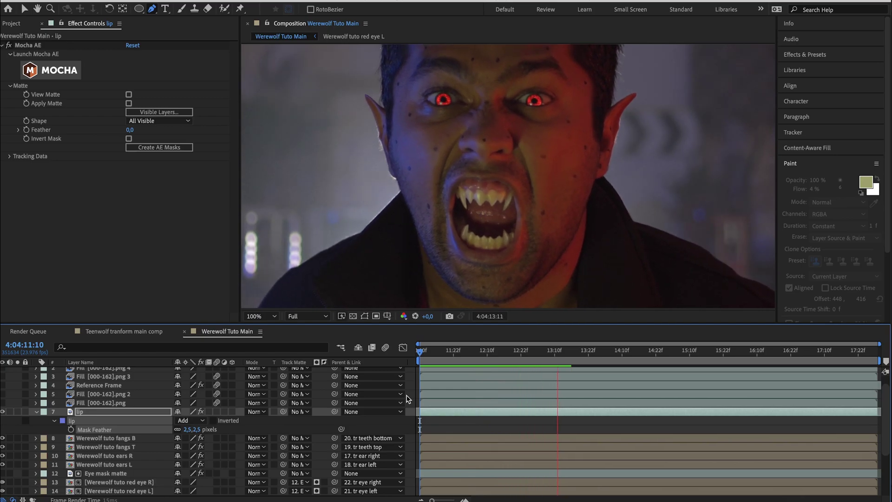
key("space")
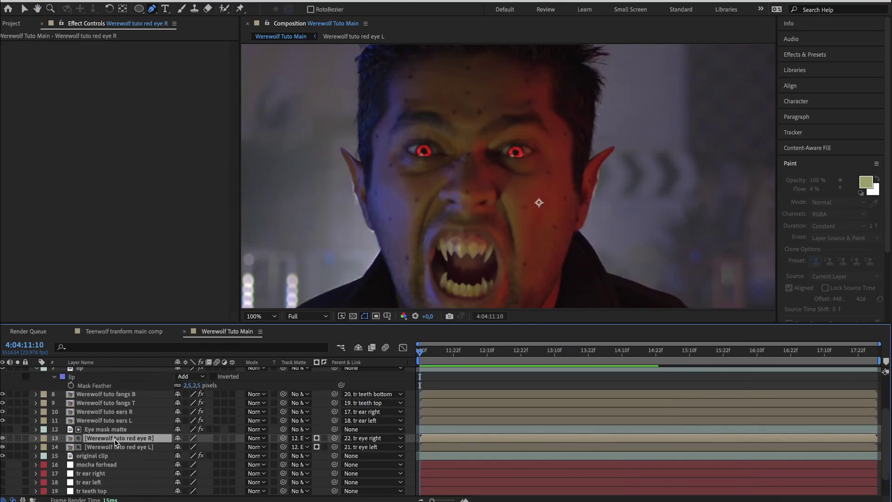
Duplicate the original clip, place the copy above the lip layer and rename it "forehead skin".
left_click(108, 460)
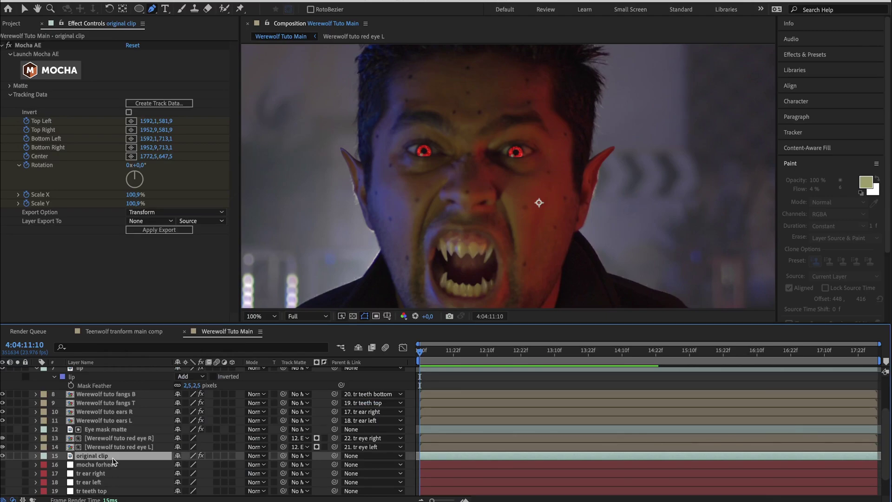
key("super+d")
left_click_drag(112, 458, 106, 393)
key("Return")
type("forehead skin")
Freeze the forehead skin layer at the current frame and use Liquify to warp the skin around the brows and nose bridge.
right_click(437, 184)
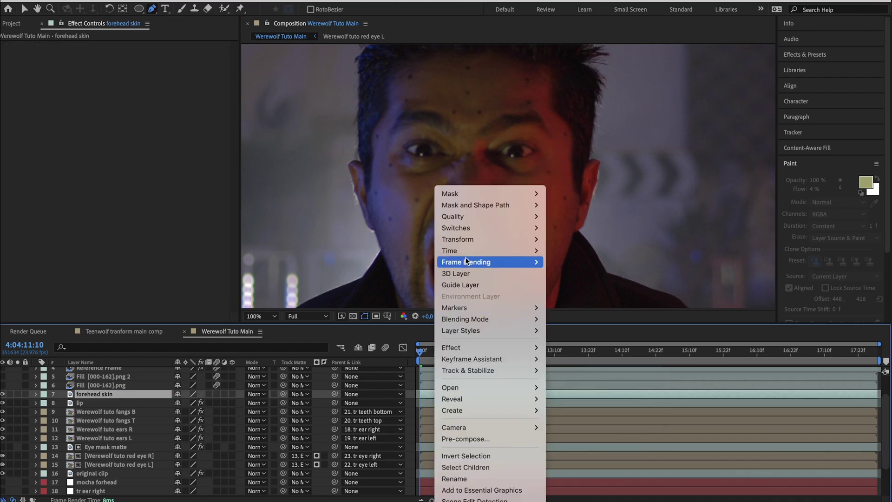
mouse_move(498, 251)
left_click(578, 284)
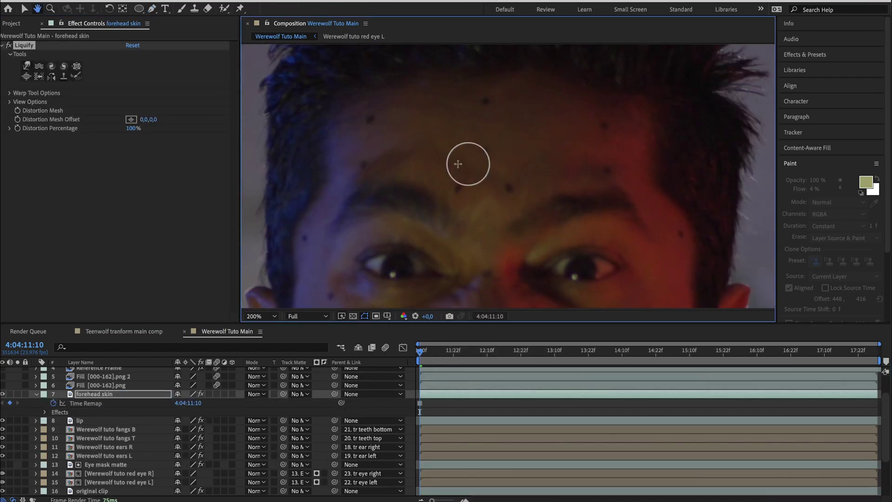
left_click_drag(458, 164, 476, 263)
key("comma")
Pre-compose the forehead skin layer as "Werewolf tuto extra skin", moving all attributes into the new composition.
right_click(126, 400)
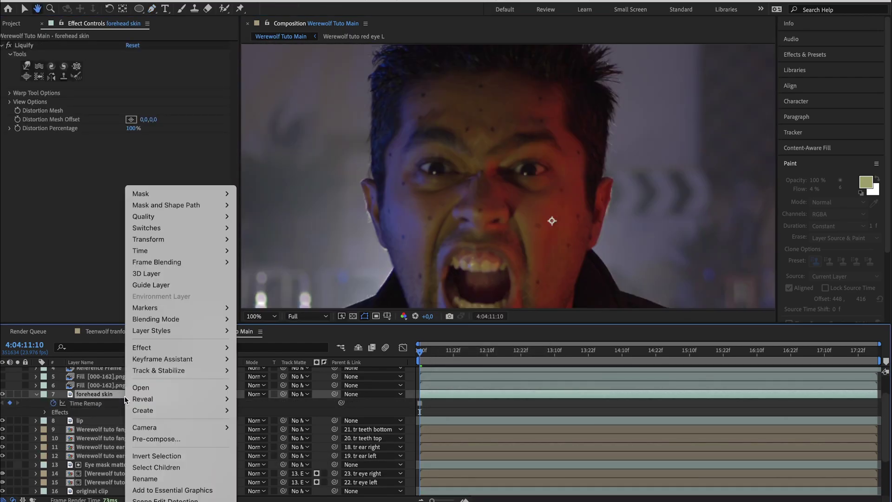
left_click(145, 438)
type("Werewolf tu")
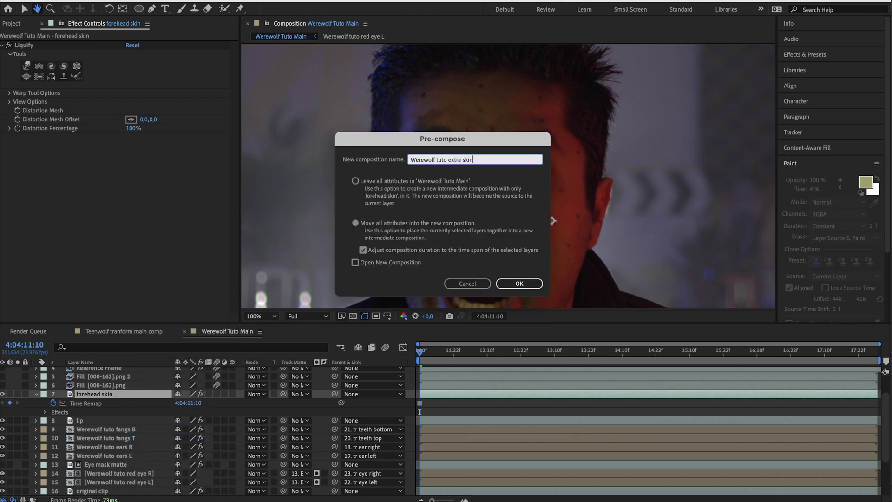
type("to extra skin")
key("Return")
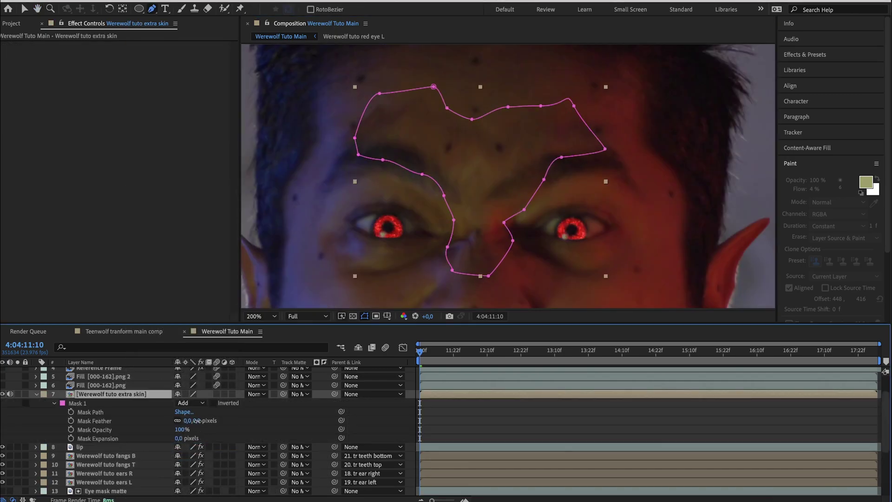
Feather the extra skin's forehead mask by 5 pixels, parent the layer to mocha forhead and play back the result.
left_click(95, 421)
left_click(367, 394)
left_click(379, 433)
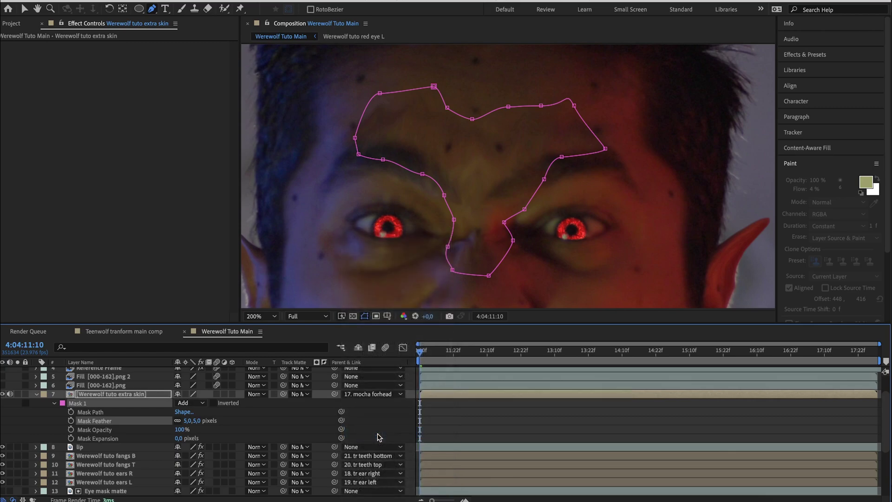
key("space")
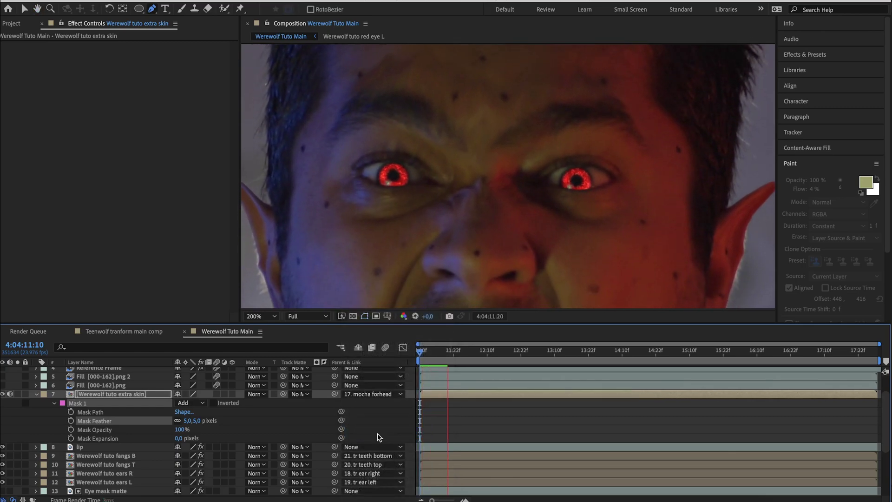
Create a black 4096 x 2160 px solid named "fractal vein" and apply Advanced Lightning to it.
type("fractal vein")
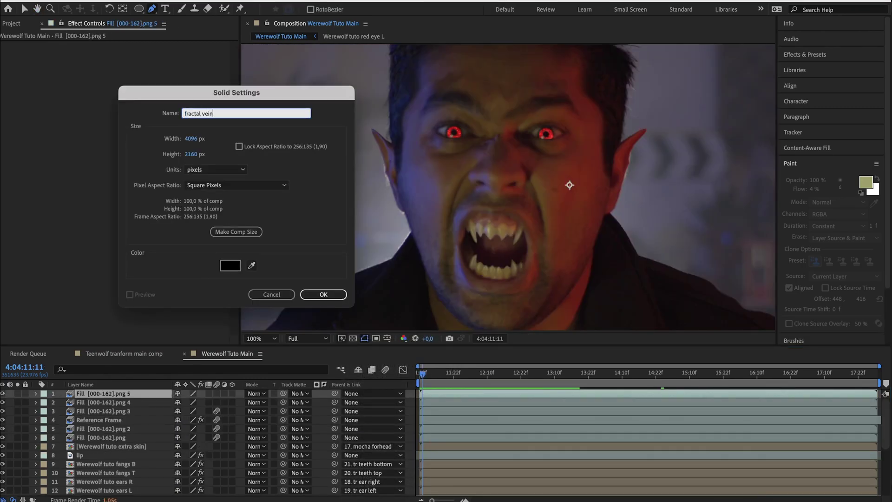
key("Return")
key("ctrl+space")
type("adva")
key("Down")
key("Return")
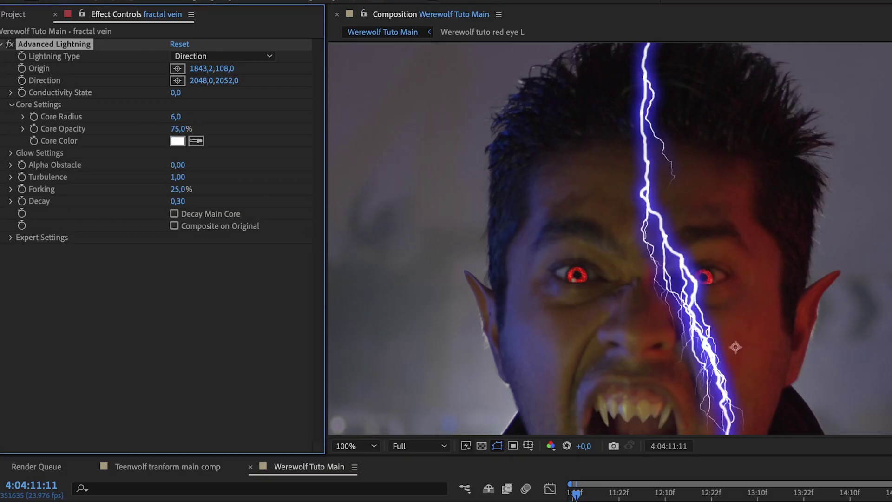
Set the Advanced Lightning glow opacity to 0% and the forking to 40%.
left_click(10, 153)
left_click_drag(179, 177, 37, 180)
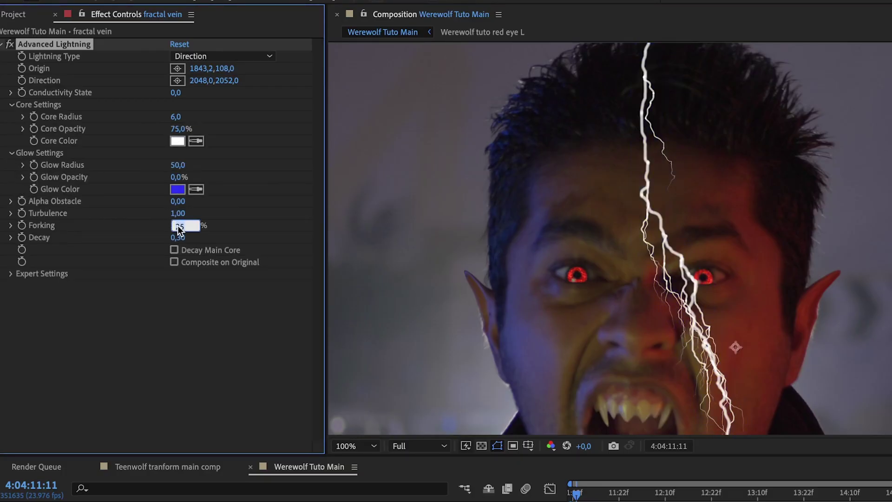
type("40")
key("Return")
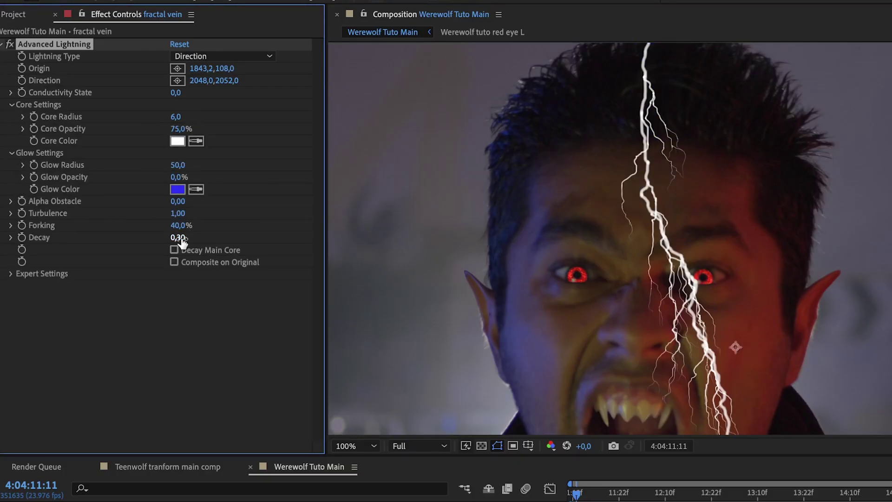
Set the lightning's core drain to 30% and aim the bolt from the blue-lit cheek up to the forehead.
left_click(10, 273)
left_click(176, 346)
type("30")
key("Return")
left_click(176, 81)
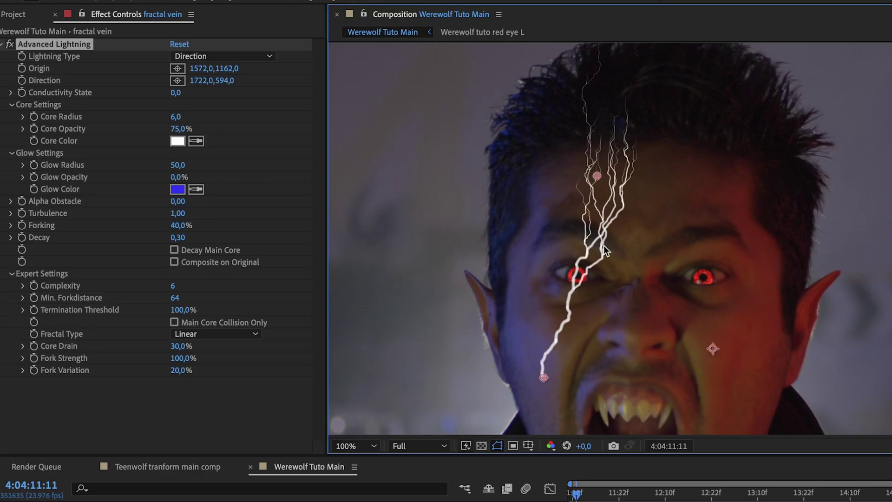
Duplicate the fractal vein layer, shift the copy over the red-lit side of the face and set its origin on that cheek.
key("super+d")
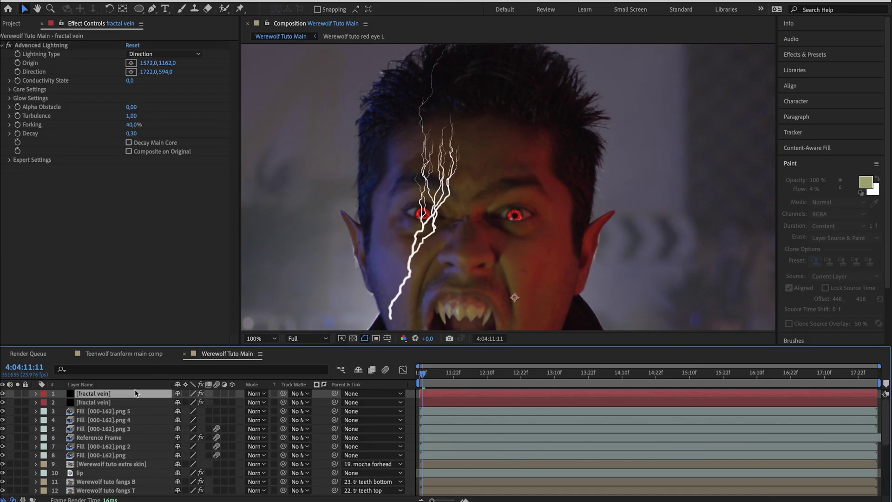
left_click_drag(587, 311, 681, 311)
left_click(131, 62)
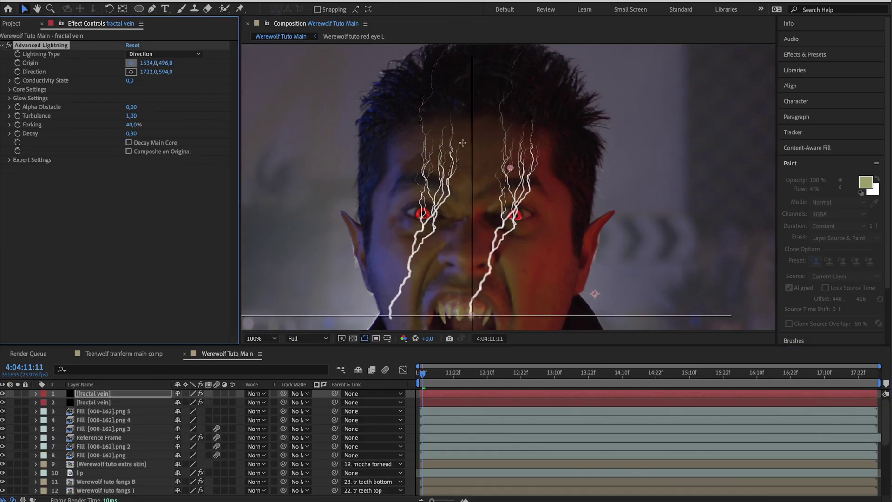
left_click(550, 276)
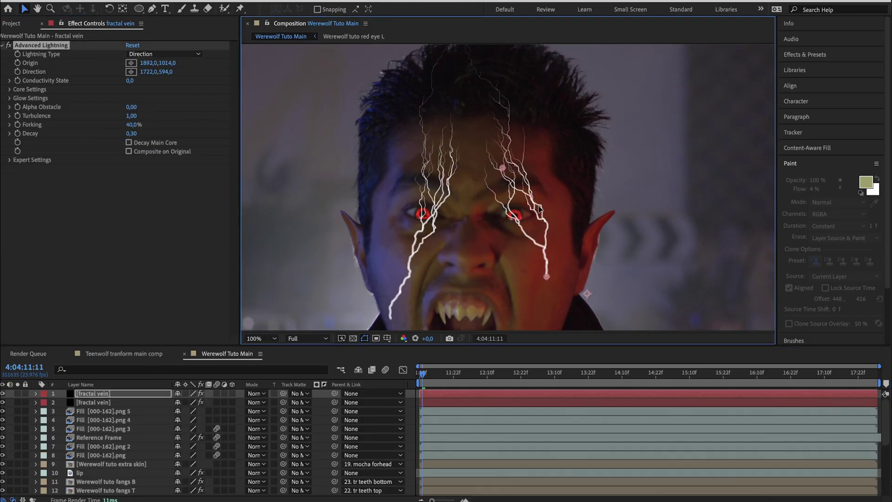
Duplicate the vein again, move its origin nearer the nose, scale it to 78% and position it between the existing veins.
left_click(125, 395)
key("ctrl+d")
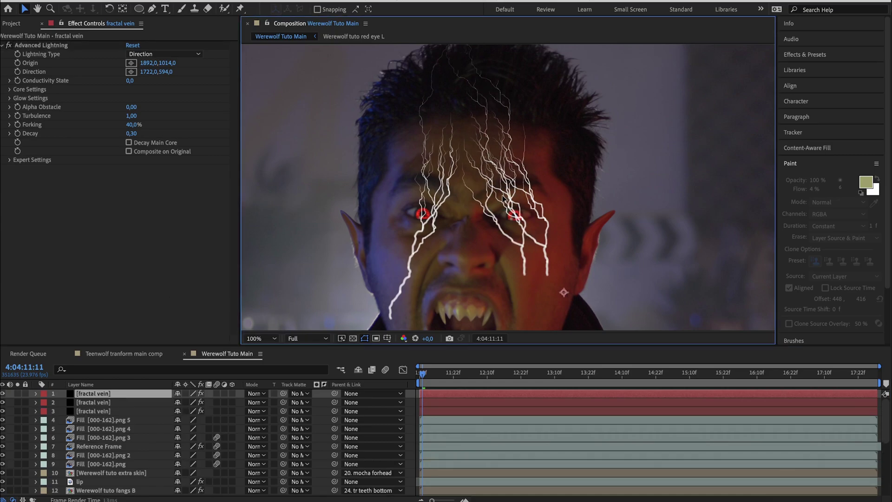
left_click(131, 62)
left_click(495, 246)
key("s")
left_click_drag(195, 402, 184, 403)
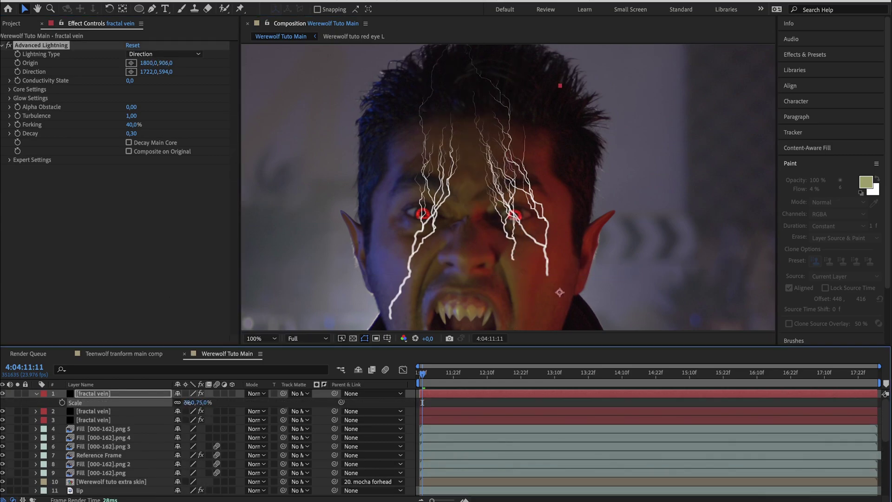
left_click_drag(510, 235, 497, 219)
Apply Fast Box Blur to the scaled vein with a blur radius of 2.8.
key("ctrl+space")
type("fa")
key("Return")
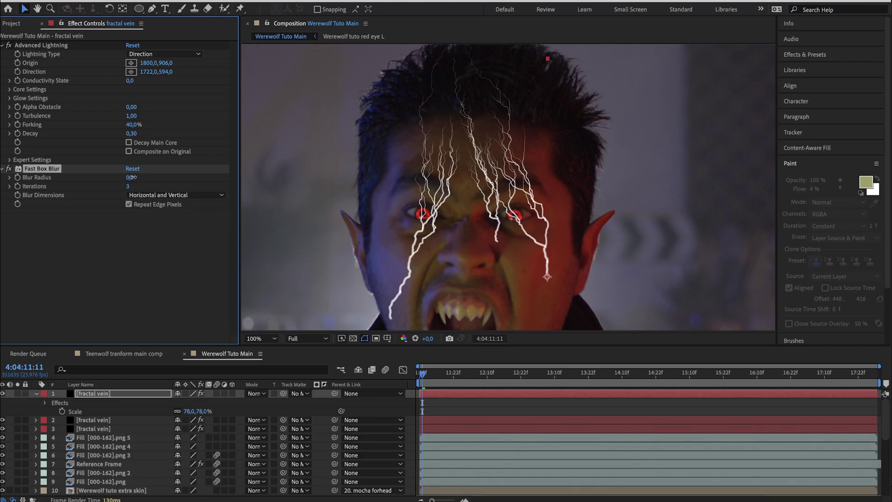
left_click_drag(134, 177, 147, 178)
Duplicate the blurred vein and set the copy's origin on the blue-lit side of the nose.
key("ctrl+d")
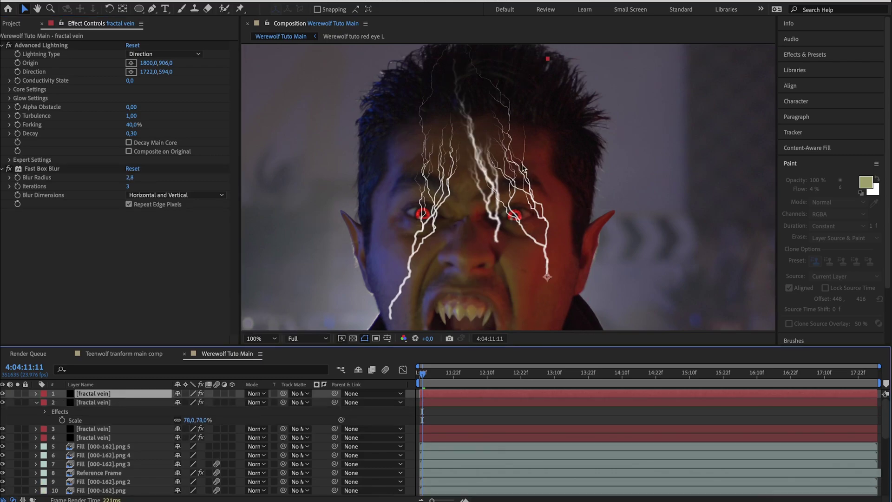
left_click(131, 62)
left_click(439, 240)
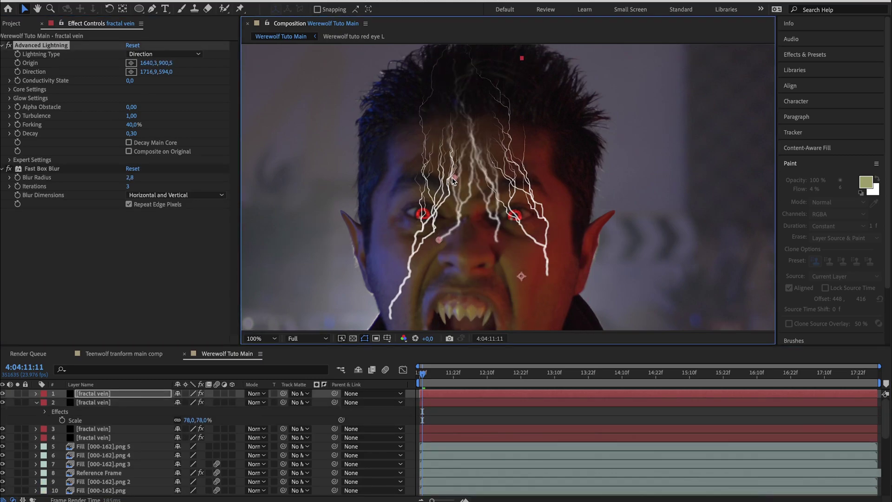
Pre-compose all four fractal vein layers as "Werewolf tuto Forehead vein" and parent the pre-comp to the mocha forhead null.
left_click(102, 437)
left_click(105, 395, "shift")
right_click(105, 395)
left_click(141, 442)
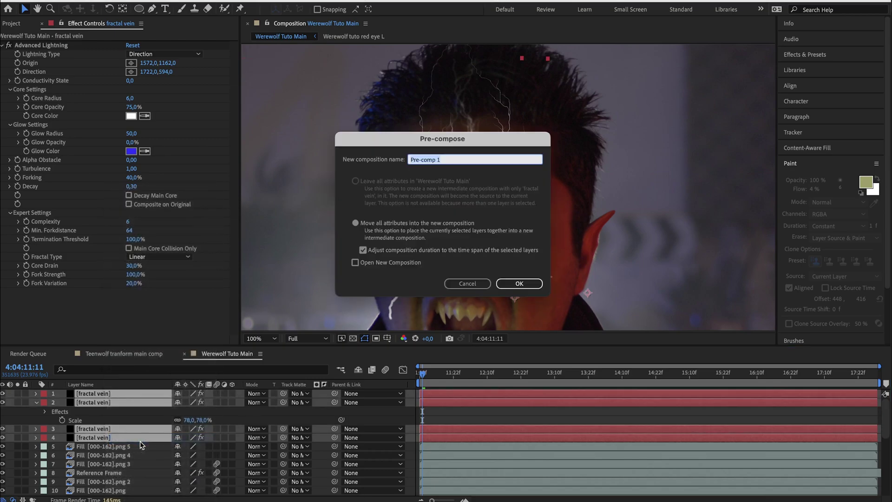
key("Return")
left_click(352, 395)
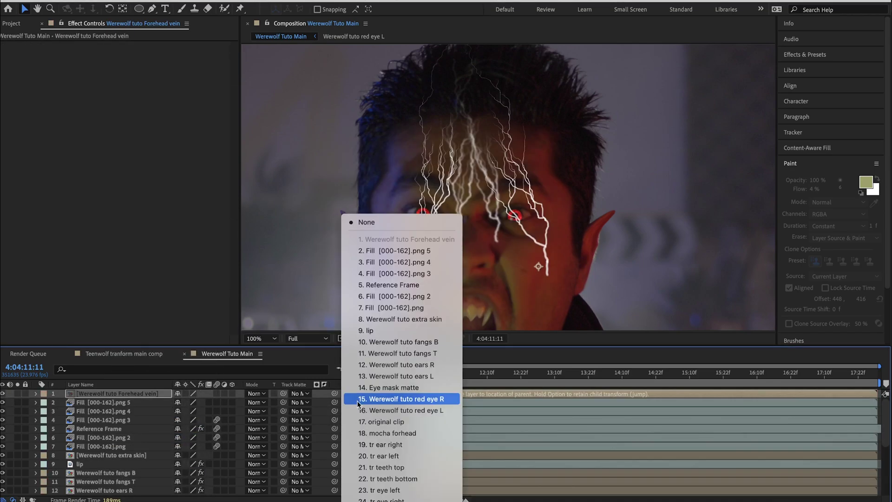
left_click(374, 436)
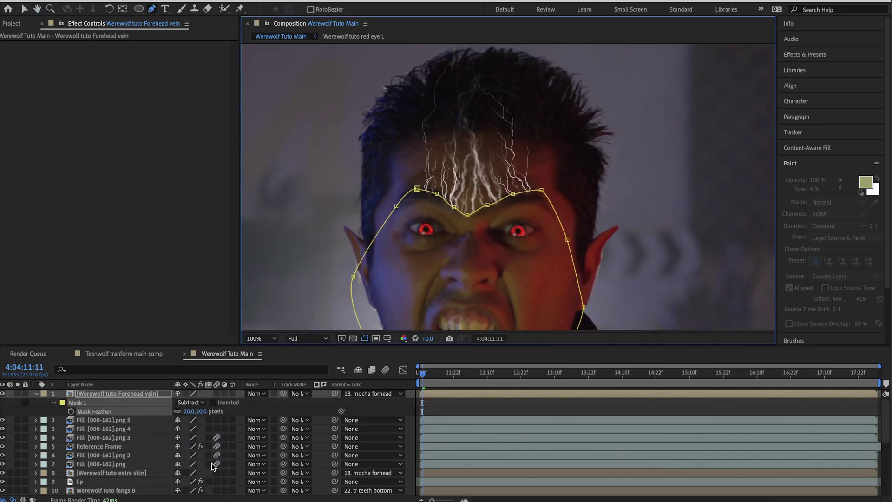
Apply the Emboss effect to the forehead vein layer and set its relief to 8.
key("ctrl+space")
type("e")
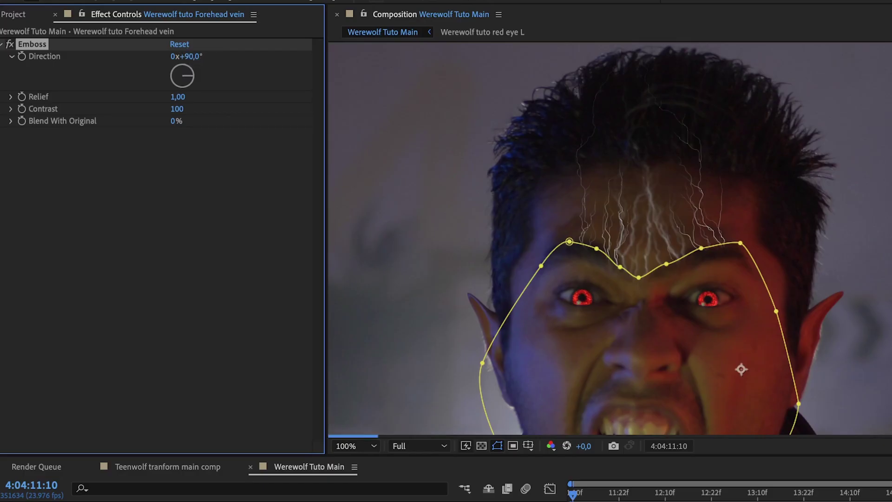
type("8")
key("Return")
Apply Tint to the forehead vein layer and map black and white to colours sampled from the forehead skin.
scroll(473, 266, "up", 1)
key("ctrl+space")
type("tint")
key("Return")
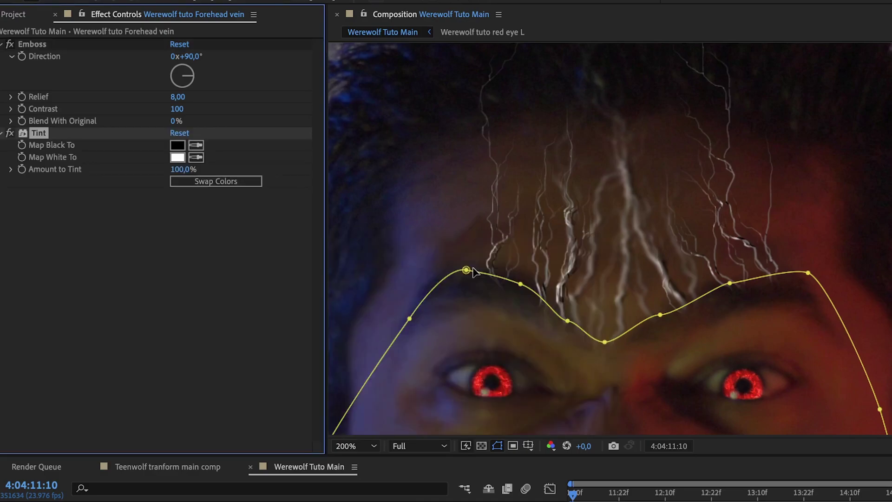
left_click(742, 189)
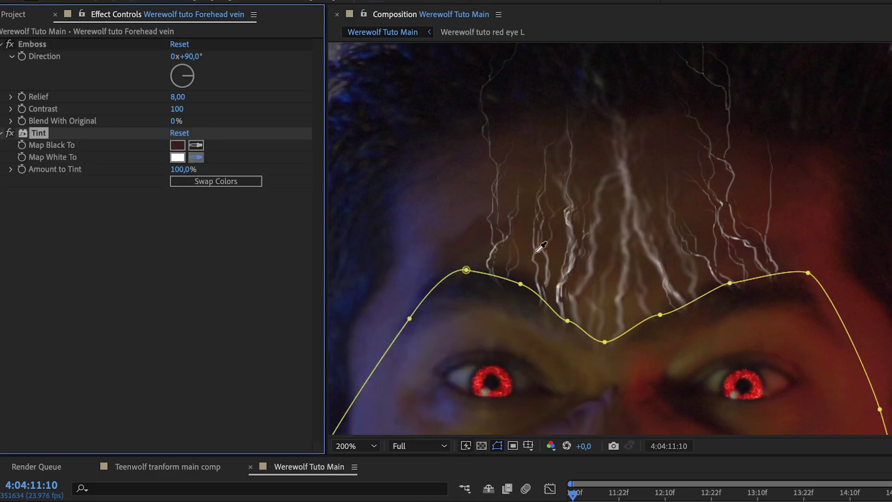
Apply the Liquify effect to the forehead vein layer.
key("ctrl+space")
type("liquify")
key("Return")
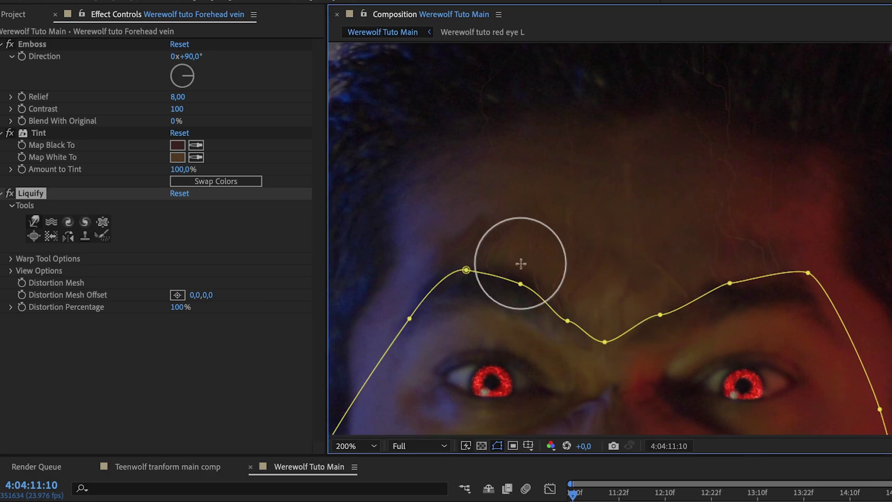
Apply the Noise effect to the forehead vein layer.
key("ctrl+space")
type("nois")
key("Down")
key("Down")
key("Down")
key("Return")
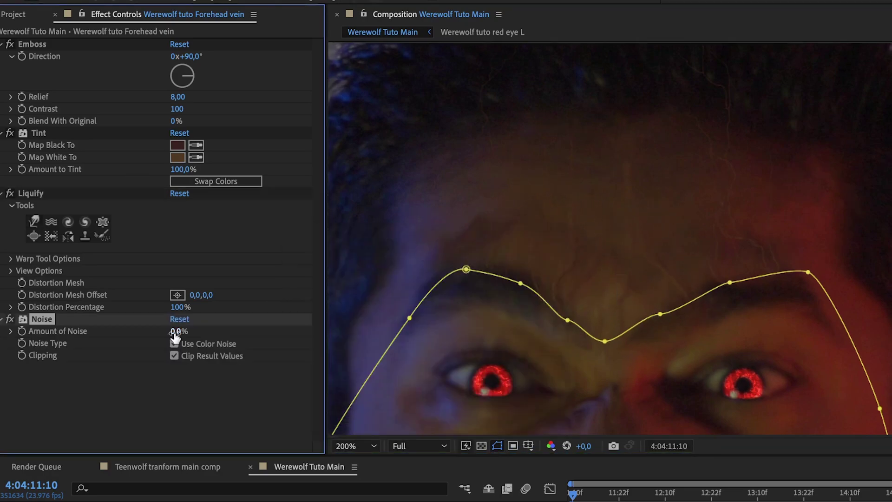
Apply Camera Lens Blur to the forehead vein layer and adjust its blur amount.
key("ctrl+grave")
key("ctrl+space")
type("cam")
key("Return")
left_click_drag(176, 105, 176, 112)
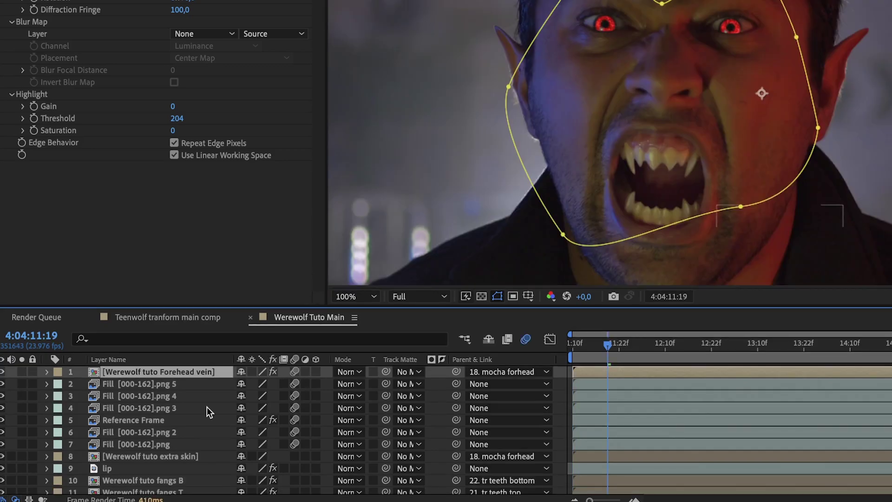
Enable motion blur on the extra skin, fangs, ears and red eye layers.
left_click(290, 456)
scroll(223, 442, "down", 3)
left_click(164, 432)
left_click(171, 467, "shift")
left_click(294, 468)
scroll(158, 432, "down", 3)
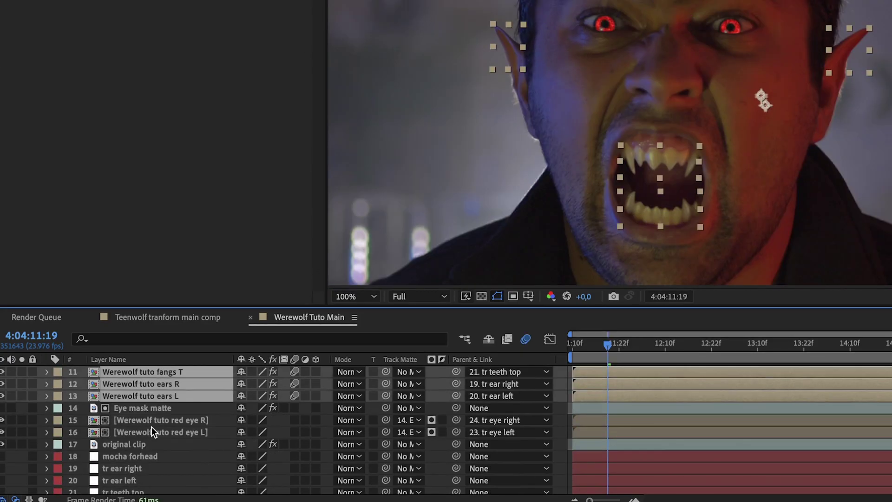
left_click(152, 423)
left_click(156, 432, "shift")
left_click(295, 420)
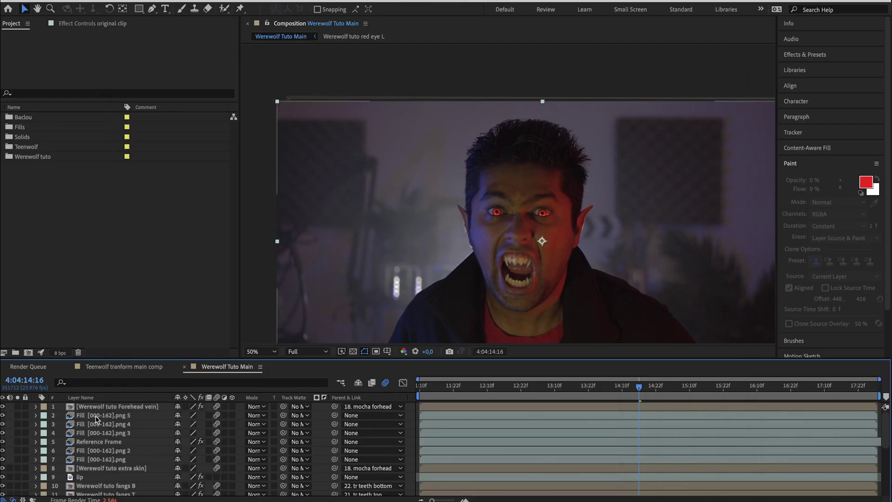
Add an adjustment layer above all other layers and apply Lumetri Color to it with contrast raised to about 26.
key("ctrl+alt+y")
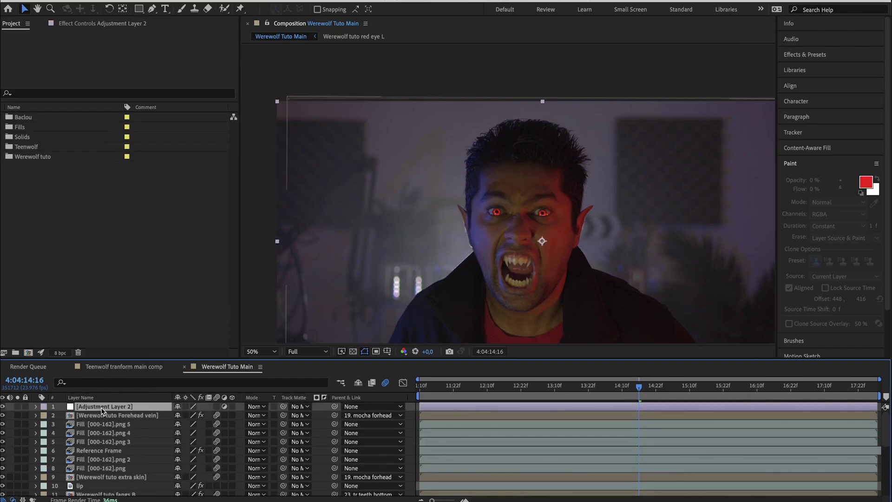
key("ctrl+space")
type("lum")
key("Return")
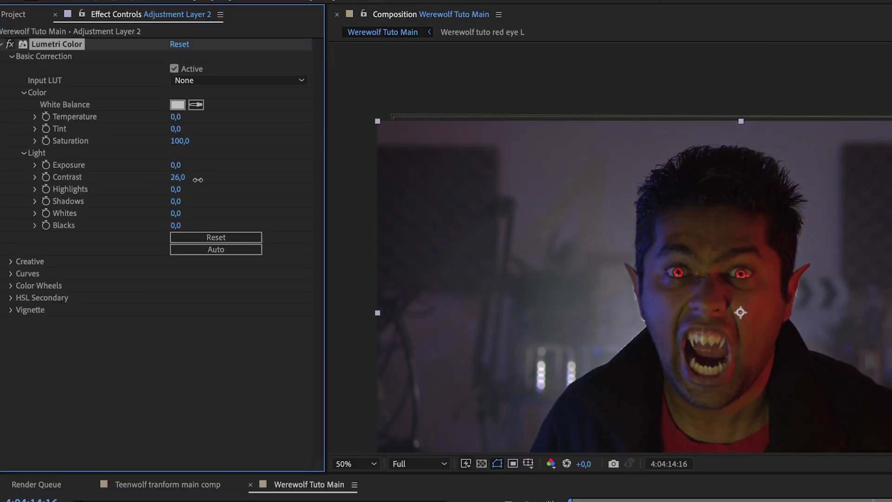
Grade the adjustment layer with a gentle S-shaped RGB curve and the midtones colour wheel shifted slightly toward red.
left_click(175, 217)
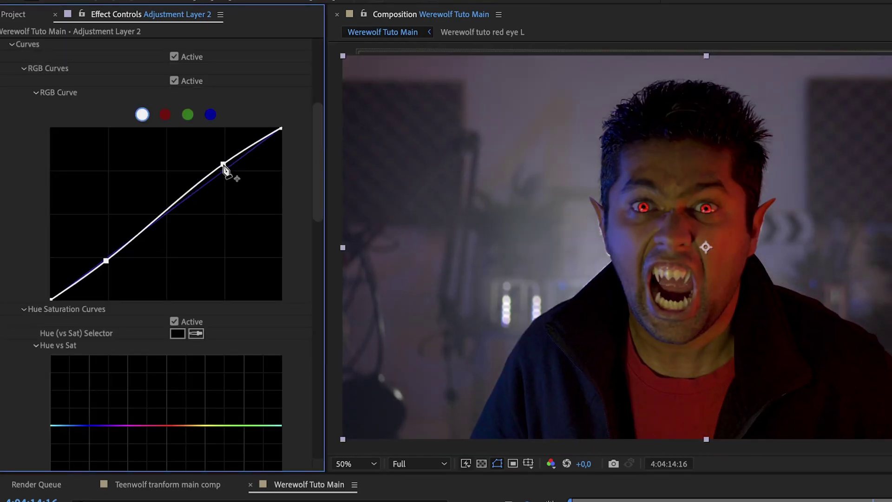
scroll(11, 230, "down", 10)
scroll(11, 297, "down", 5)
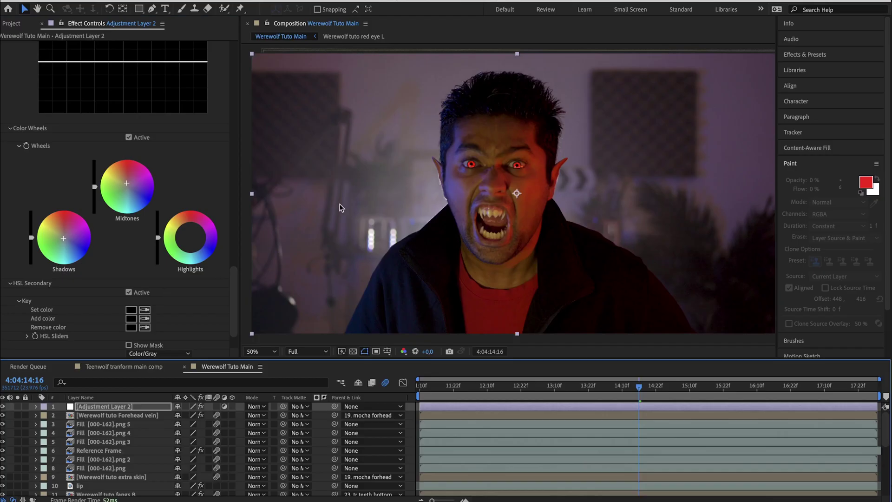
scroll(339, 205, "down", 2)
scroll(340, 205, "up", 2)
left_click_drag(339, 205, 359, 196)
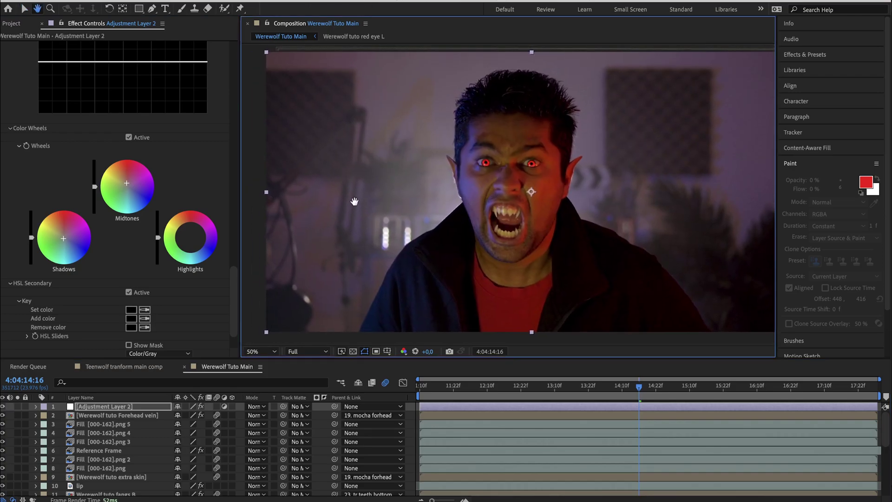